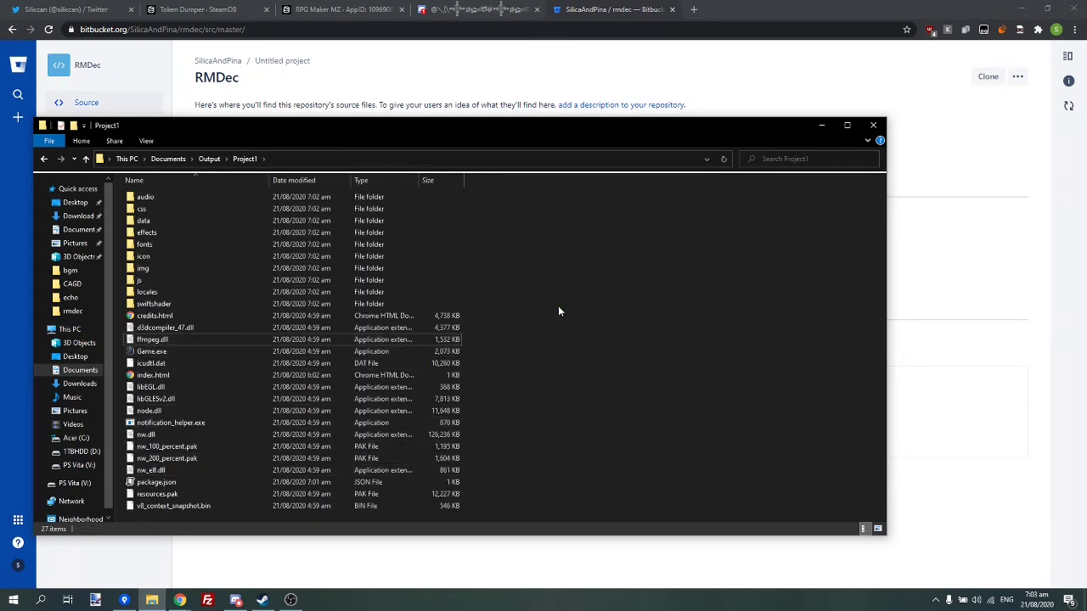
Browse Project1's audio folders (me, bgm, Ship2 track), then select Game.exe in Project1.
double_click(192, 196)
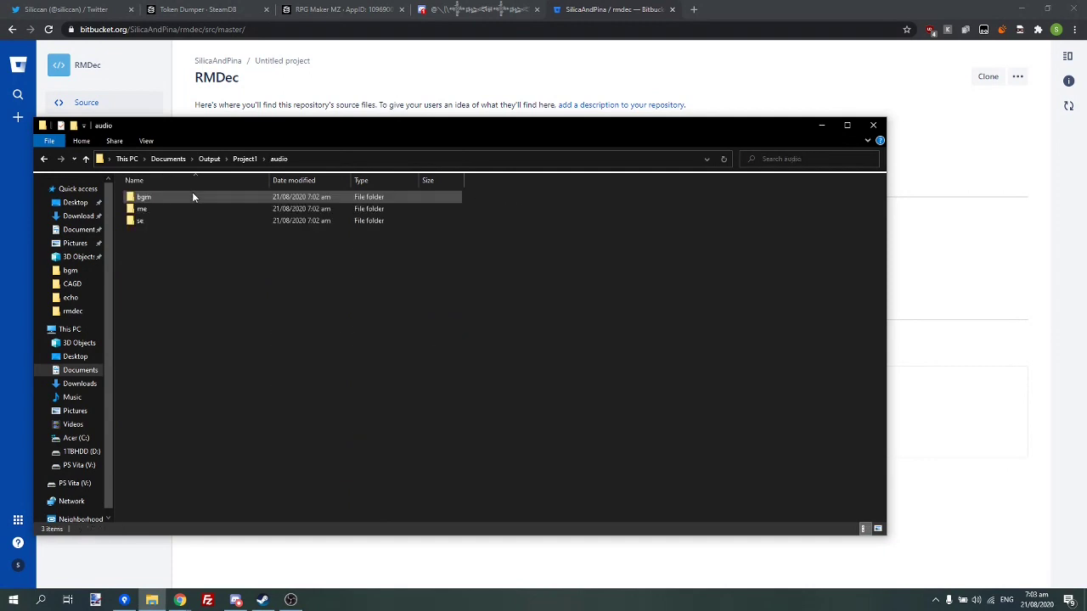
left_click(153, 208)
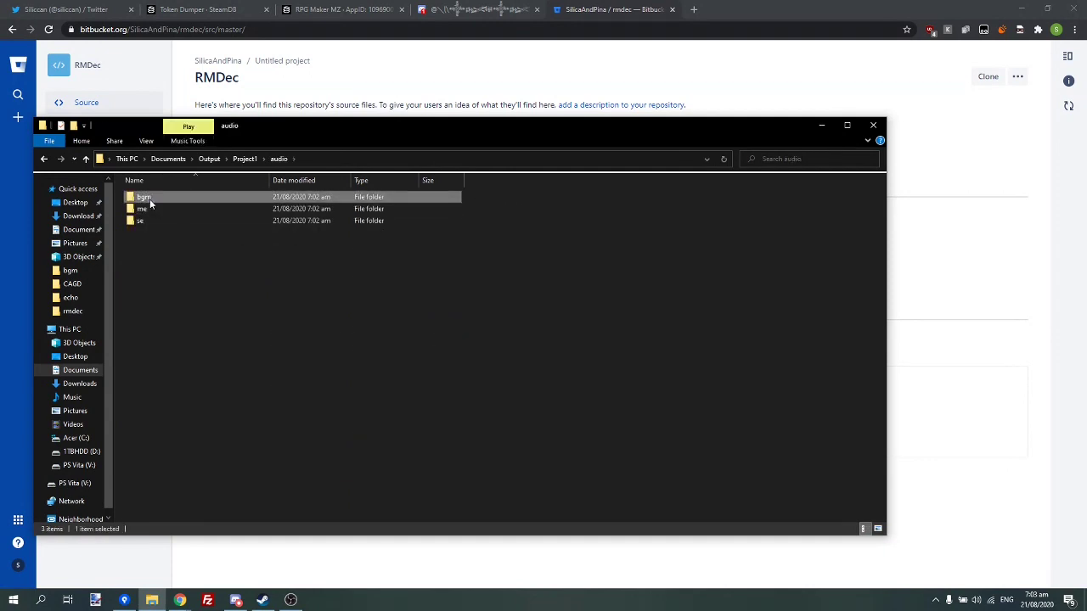
double_click(146, 197)
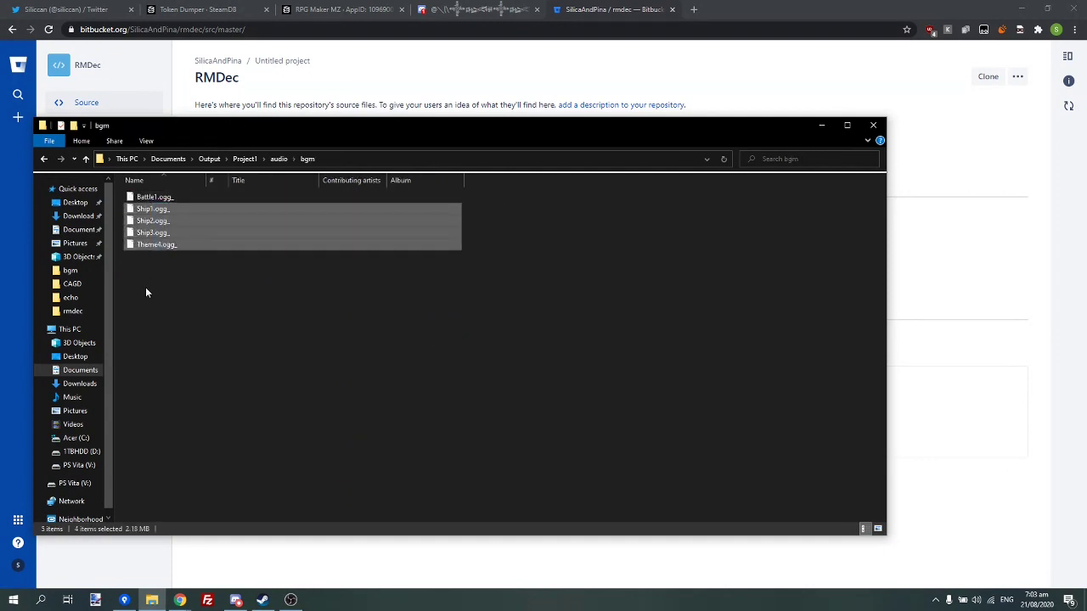
left_click_drag(145, 287, 195, 219)
left_click(195, 221)
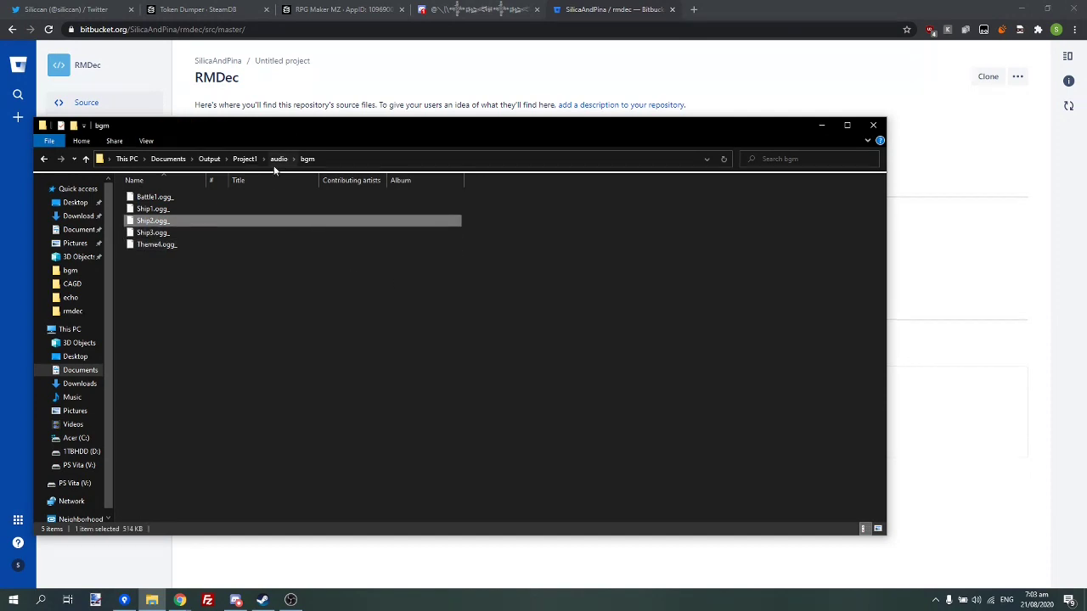
left_click(238, 162)
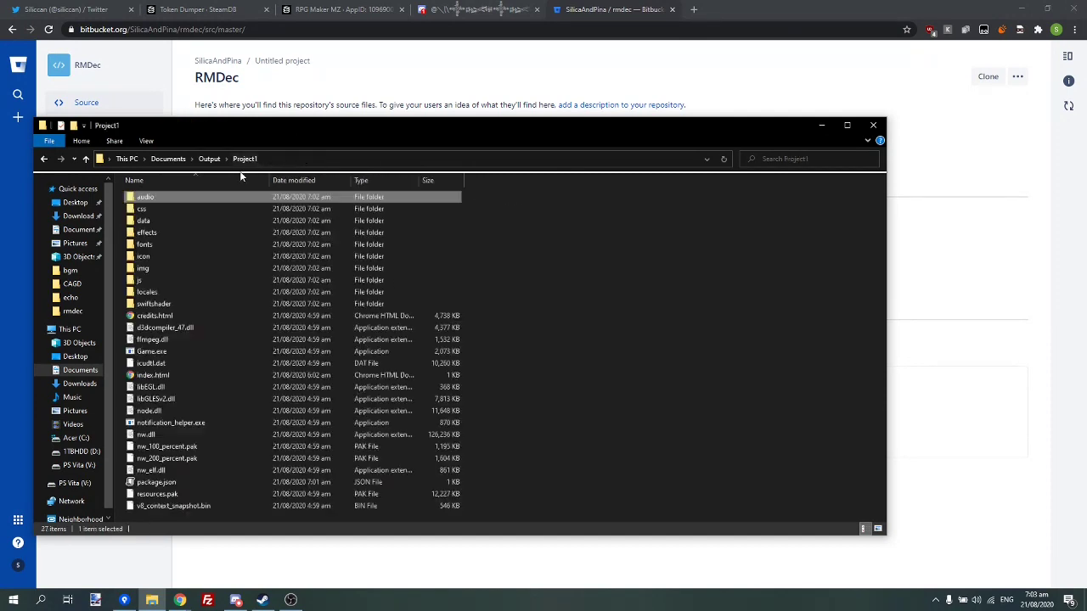
left_click(275, 354)
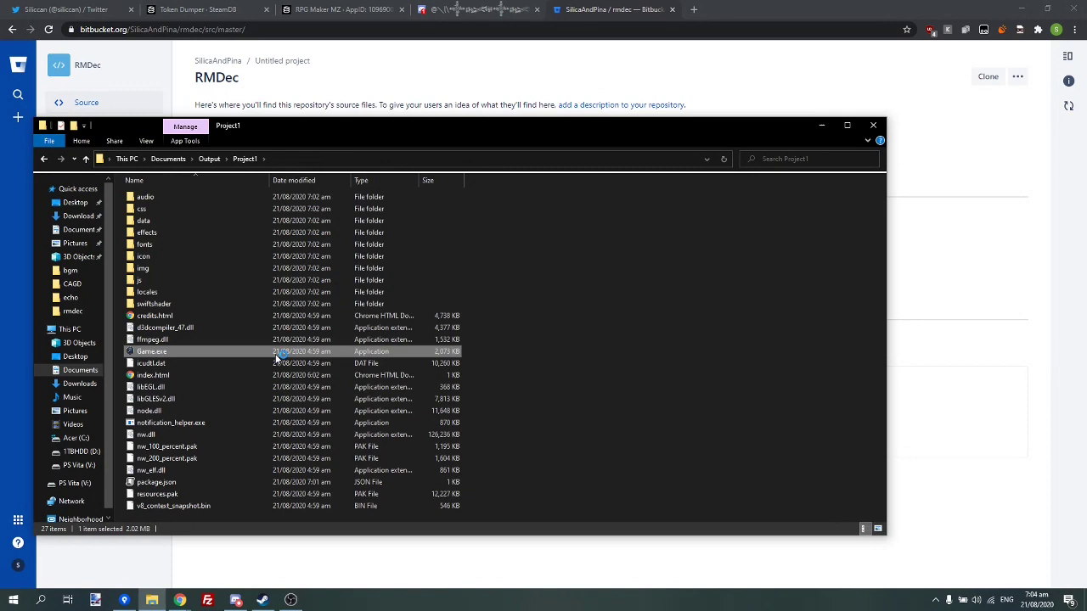
Run Project1's Game.exe, start a new game, then use Game End to return to the title.
double_click(275, 355)
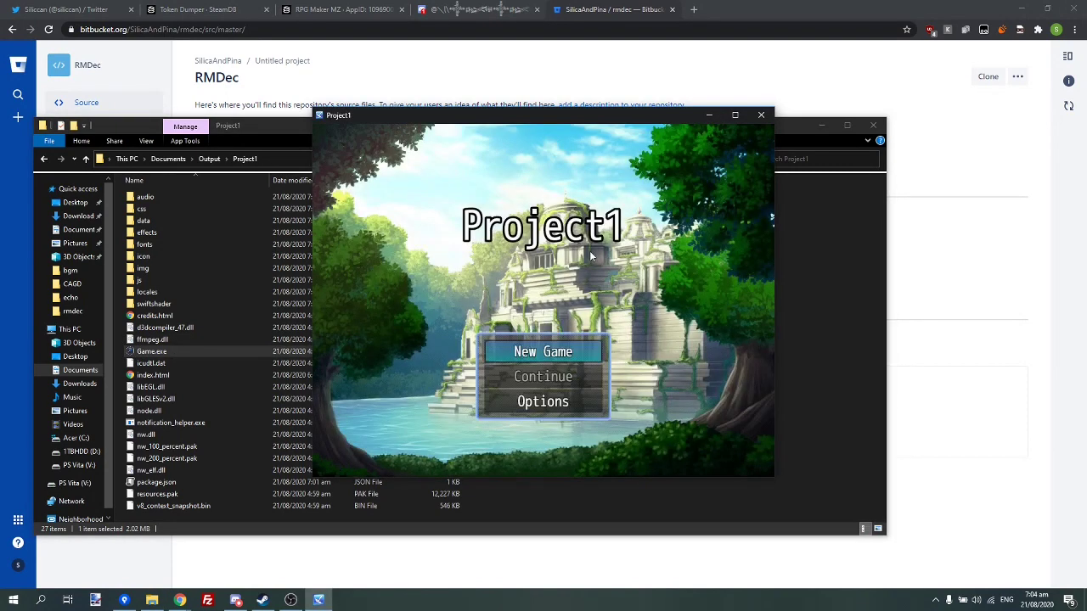
key("Return")
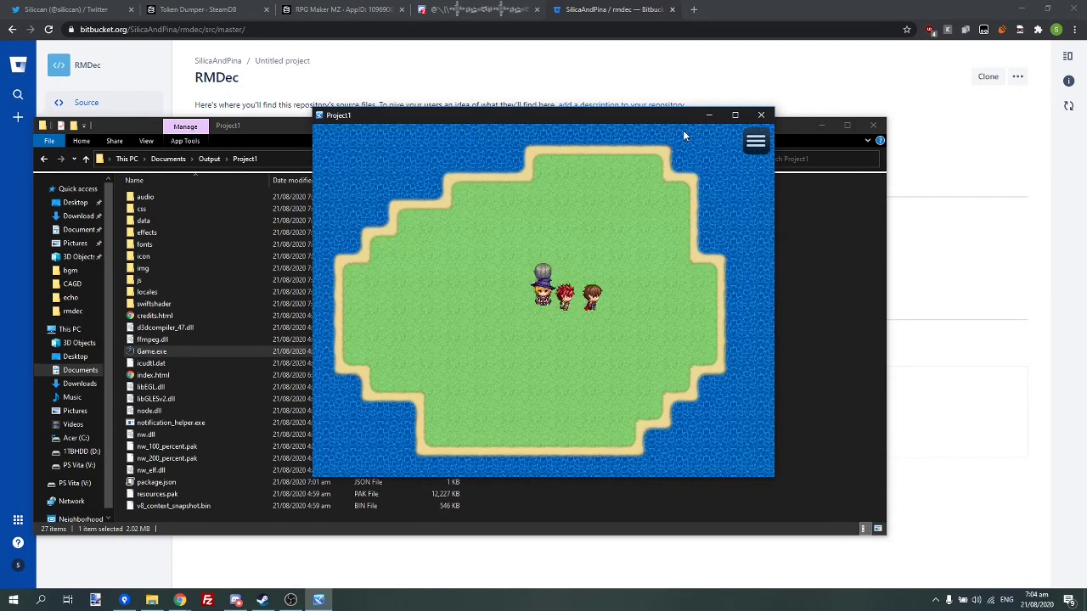
key("Escape")
key("Down")
key("Up")
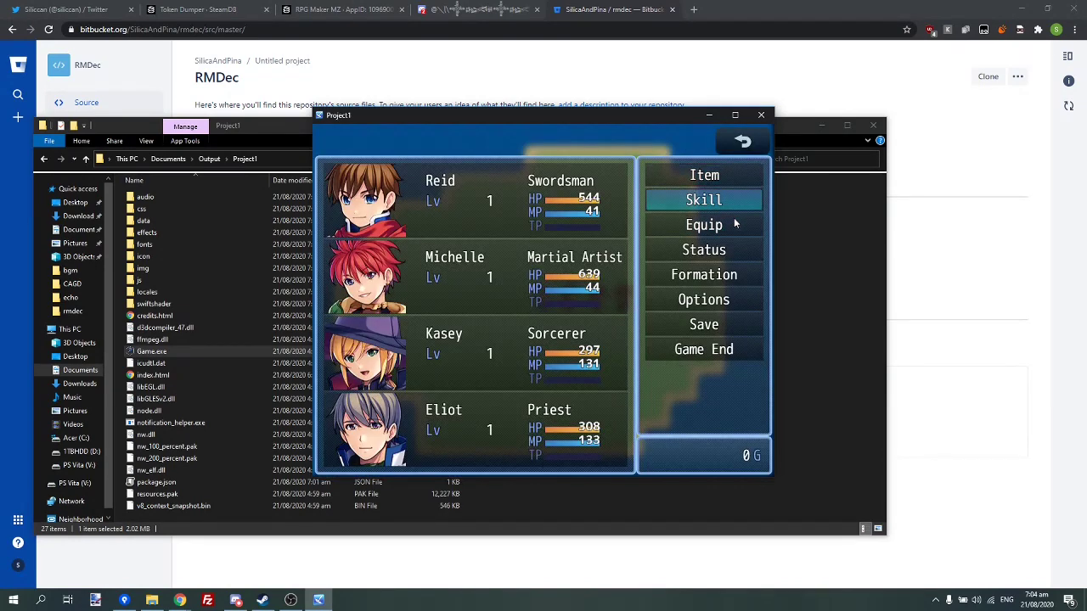
key("Up")
key("Down")
key("Down")
key("Down")
key("Down")
key("Down")
key("Down")
key("Return")
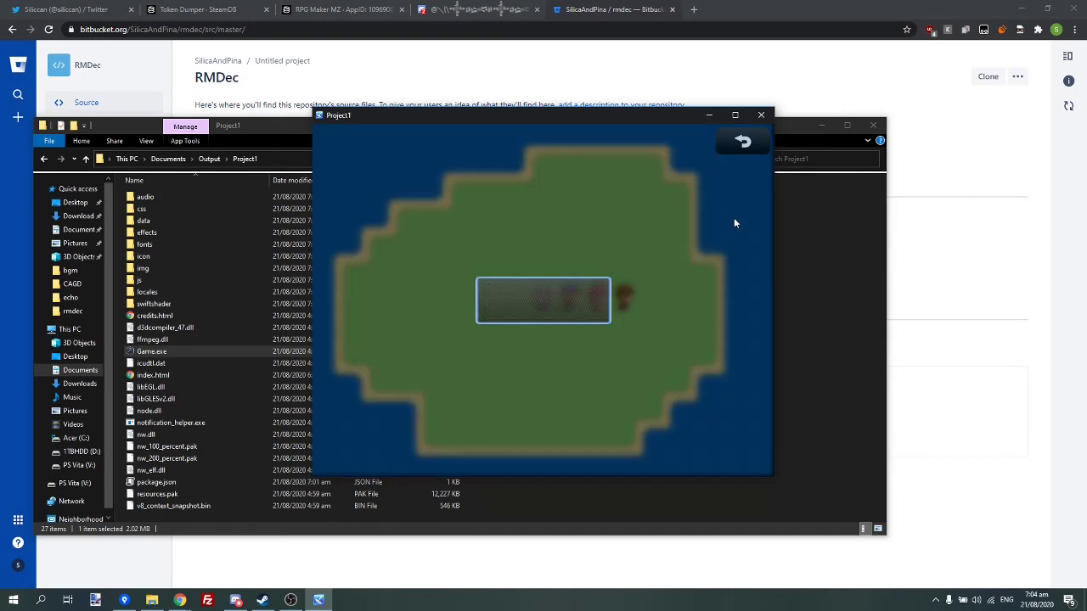
key("Return")
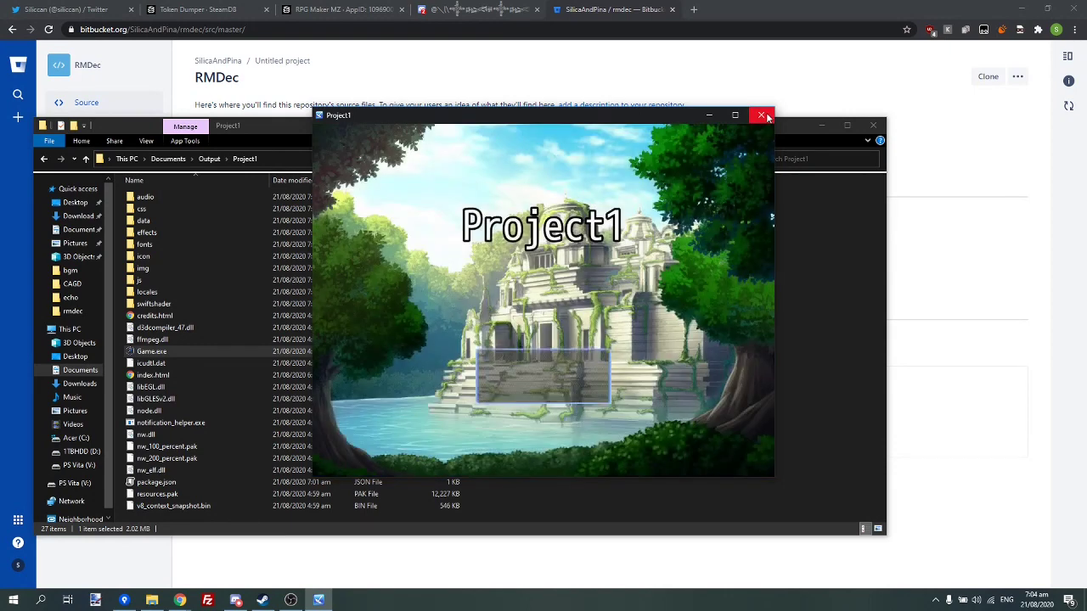
Close the game window and move the File Explorer window up and to the right.
left_click(762, 115)
left_click(197, 196)
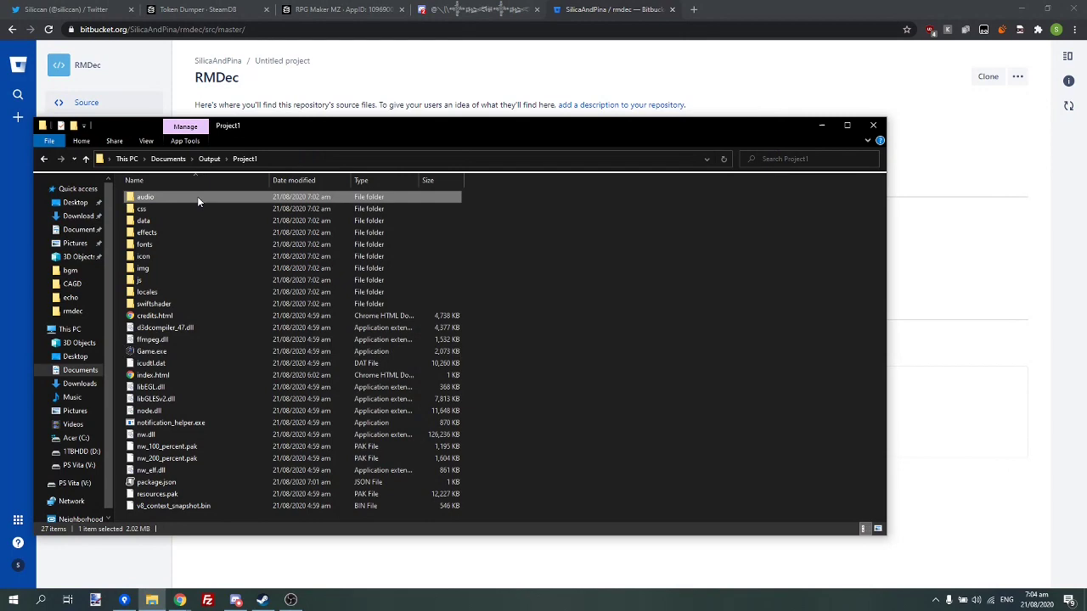
mouse_move(140, 124)
left_mouse_down()
mouse_move(208, 102)
mouse_move(307, 124)
left_mouse_up()
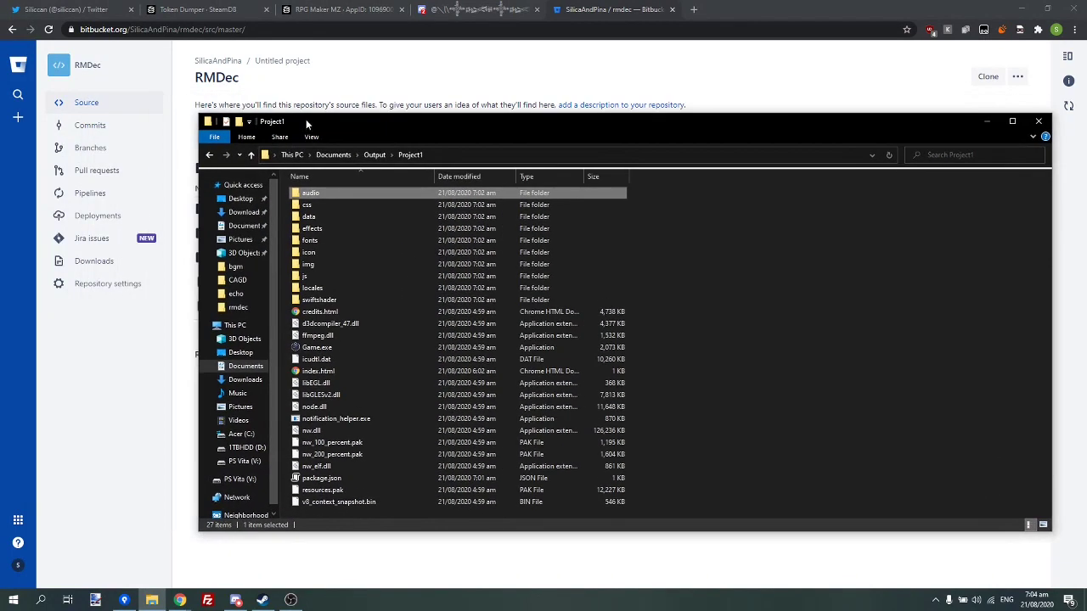
On the Bitbucket RMDec repository, go to Downloads and download Release.zip.
left_click(436, 67)
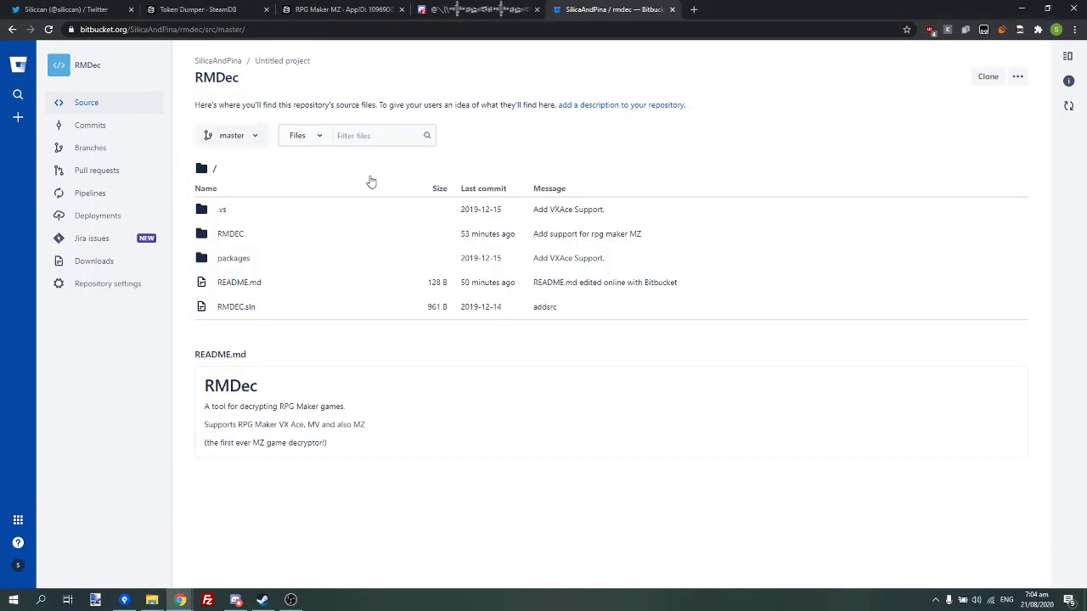
left_click_drag(396, 439, 350, 425)
left_click(350, 425)
left_click(106, 261)
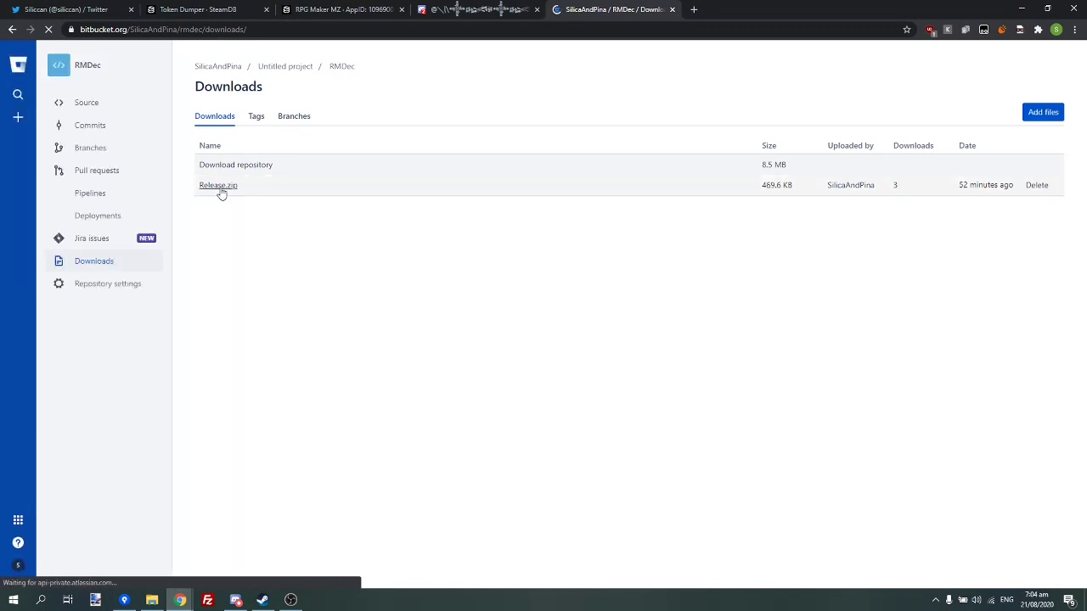
left_click(220, 189)
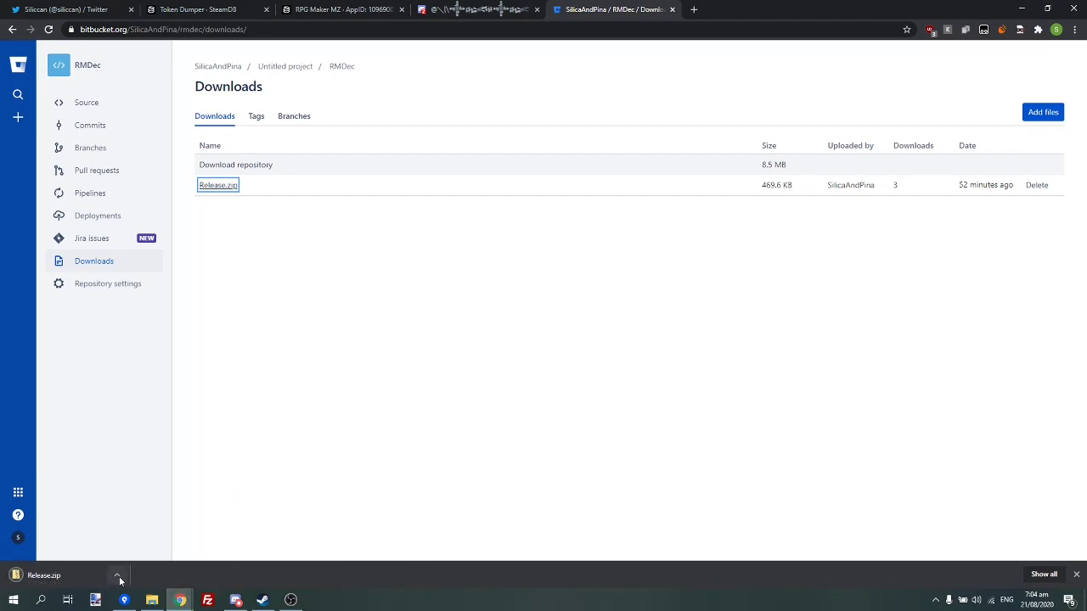
Extract Release.zip with 7-Zip into a Release folder in Downloads and select RMDec.exe there.
left_click(118, 577)
left_click(142, 541)
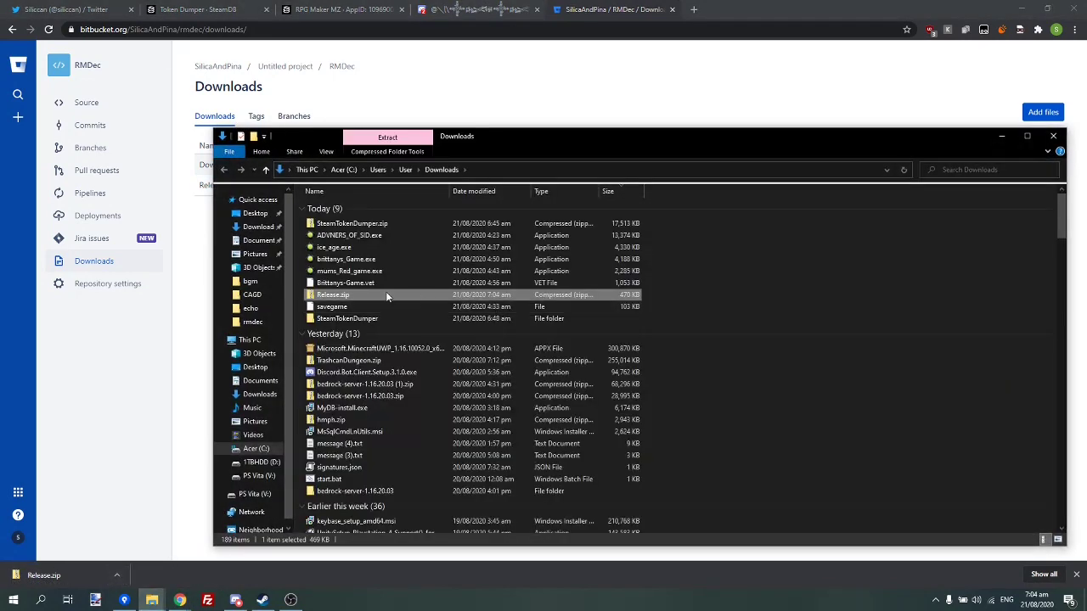
right_click(386, 294)
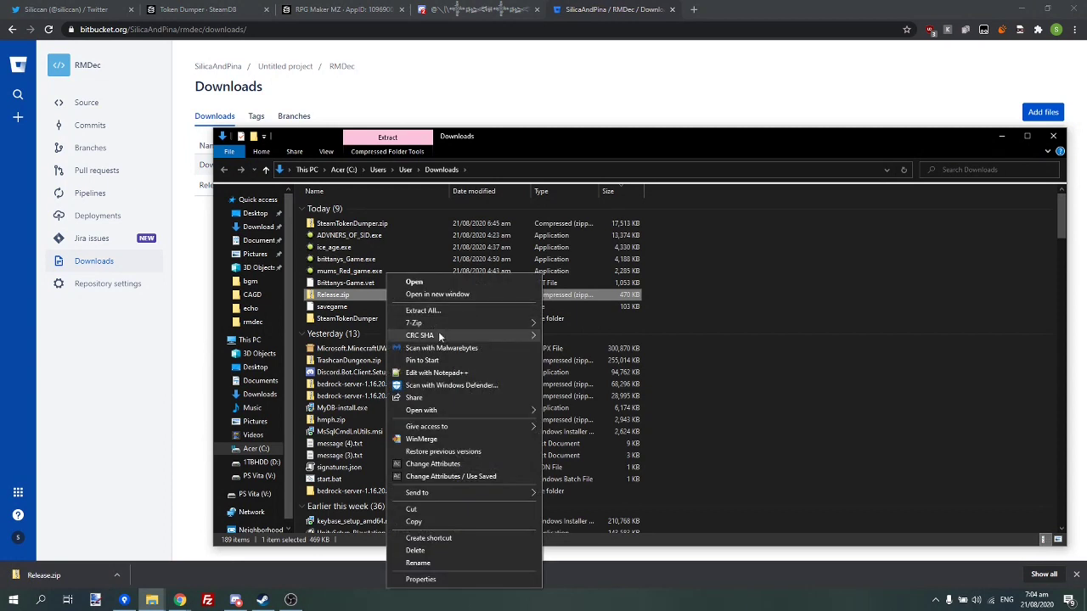
mouse_move(433, 325)
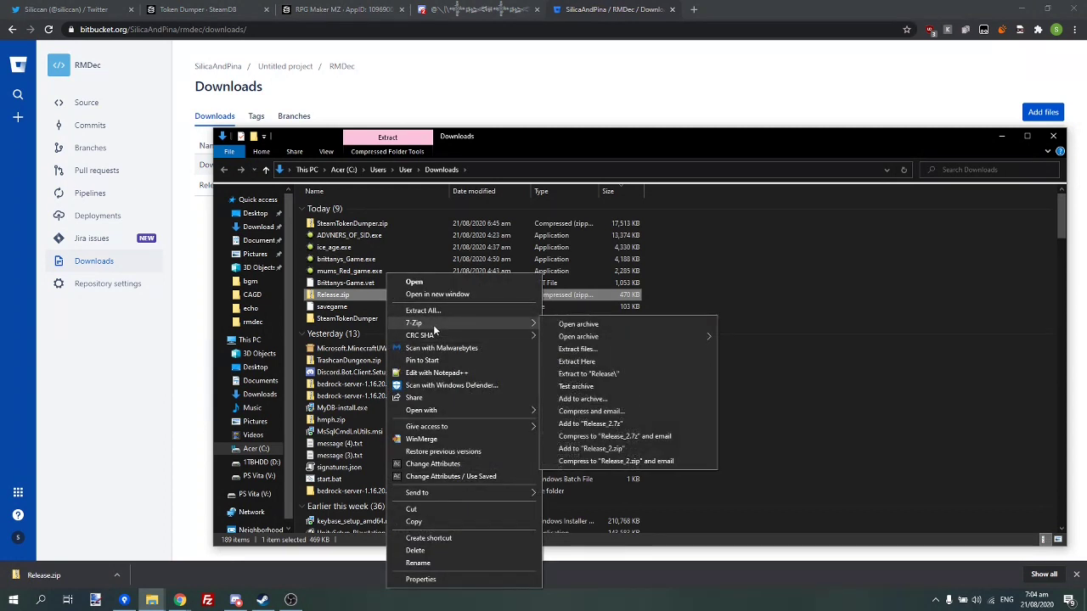
left_click(597, 377)
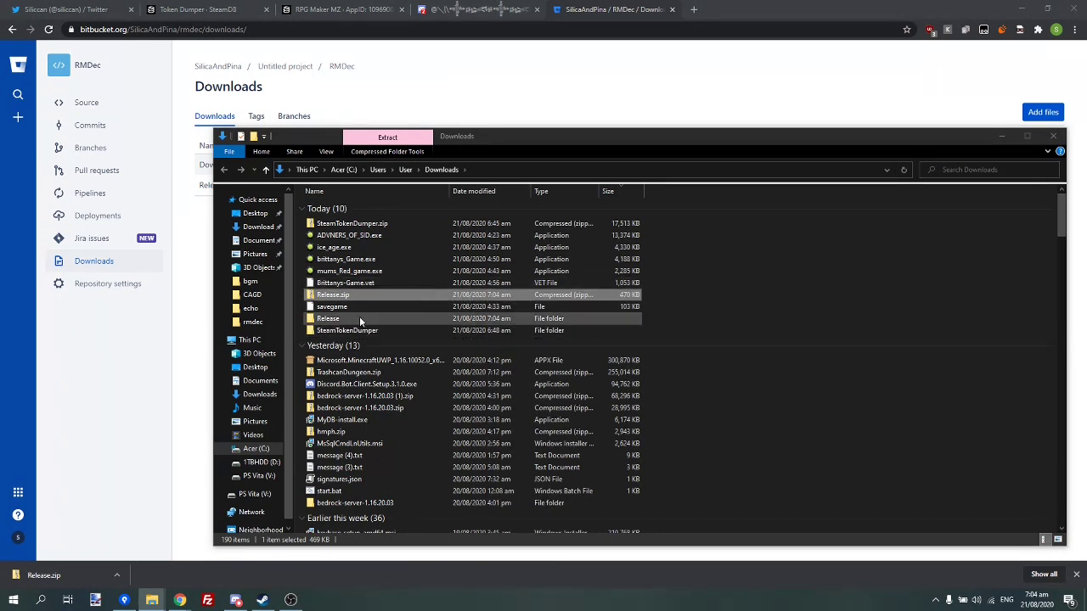
double_click(358, 317)
left_click(335, 244)
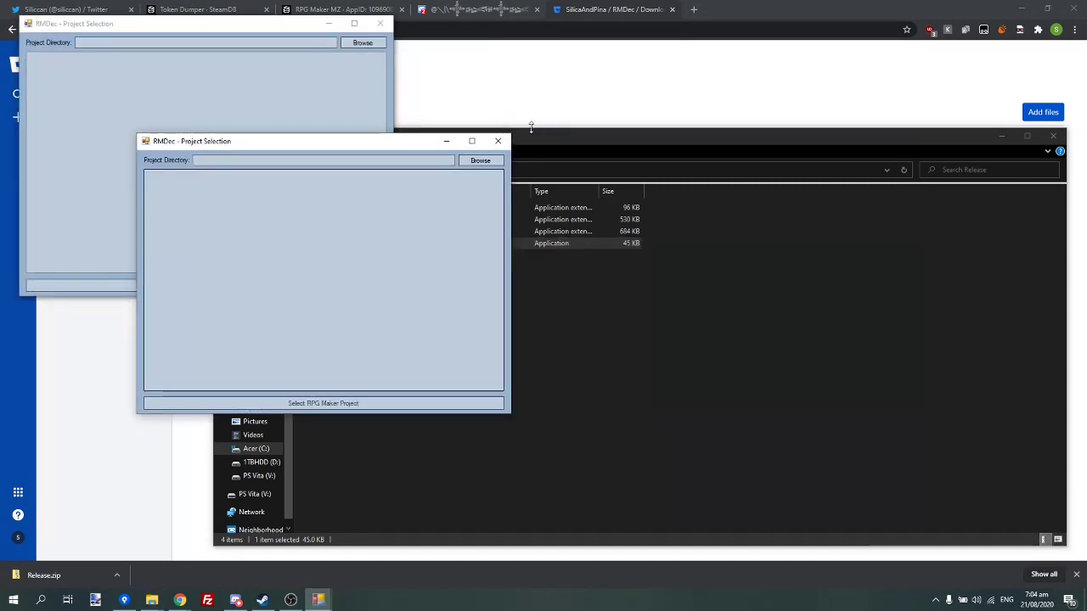
Close the duplicate RMDec windows and move the remaining one to the screen centre.
left_click(508, 140)
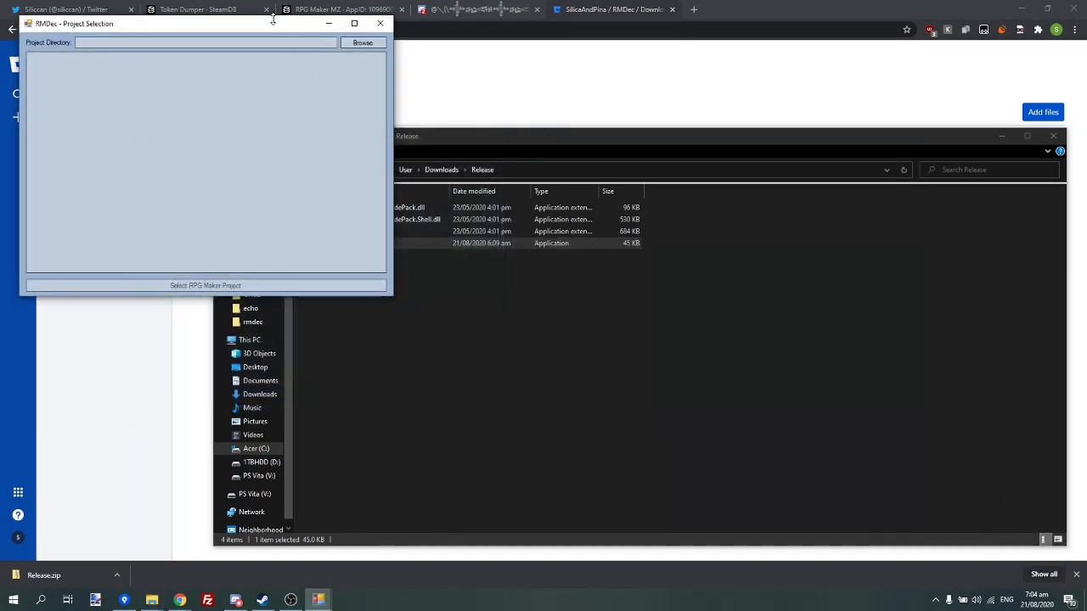
left_click_drag(270, 34, 631, 118)
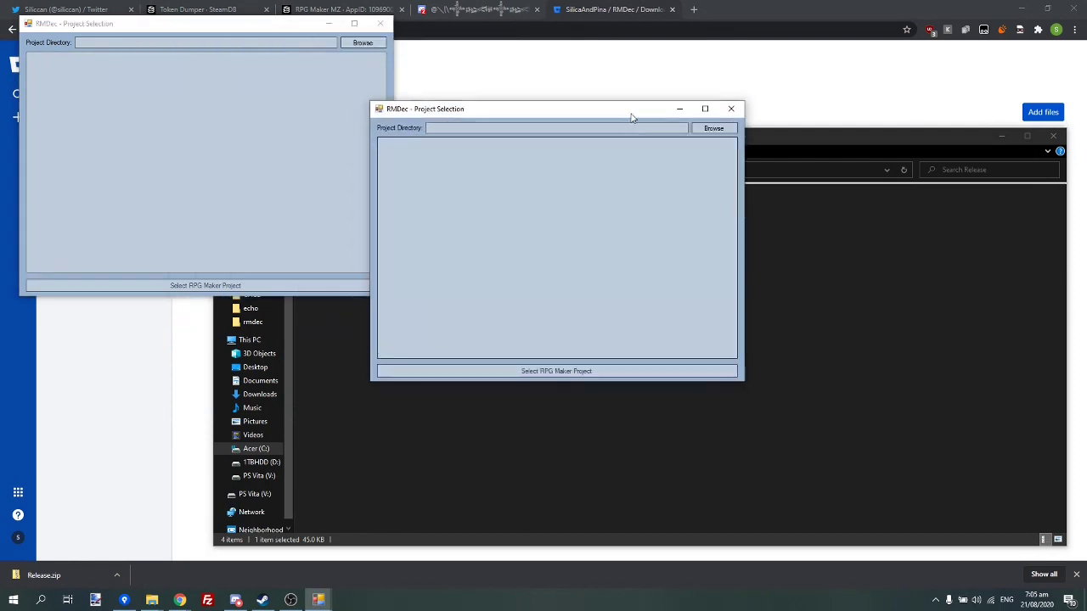
left_click(739, 111)
left_click_drag(278, 27, 614, 75)
Set the project directory to Documents\Output\Project1 and pick the [RMMZ] Project1 entry.
left_click(697, 93)
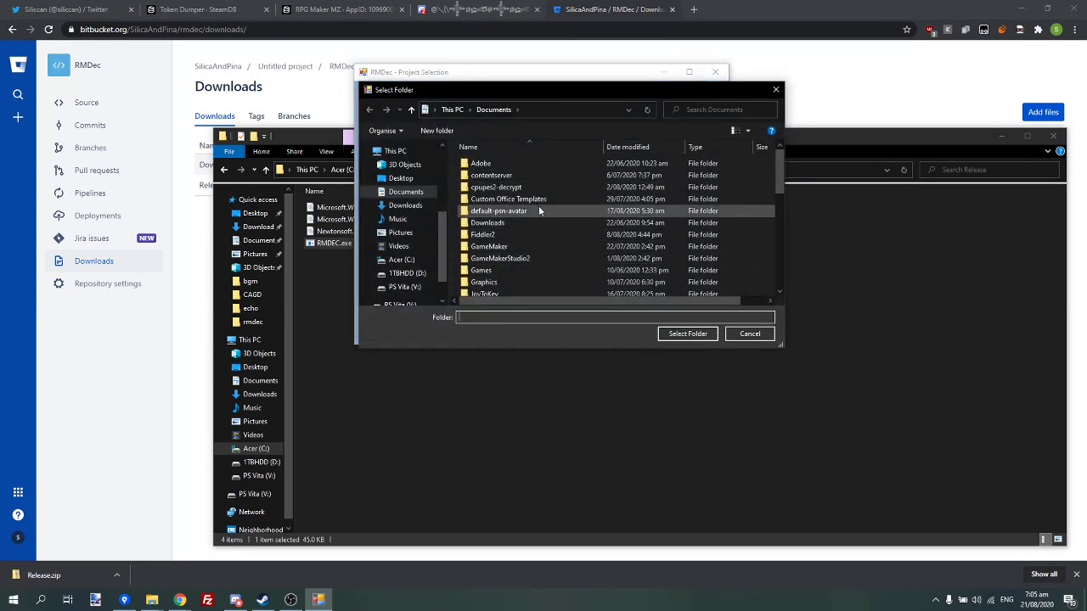
scroll(539, 210, "down", 5)
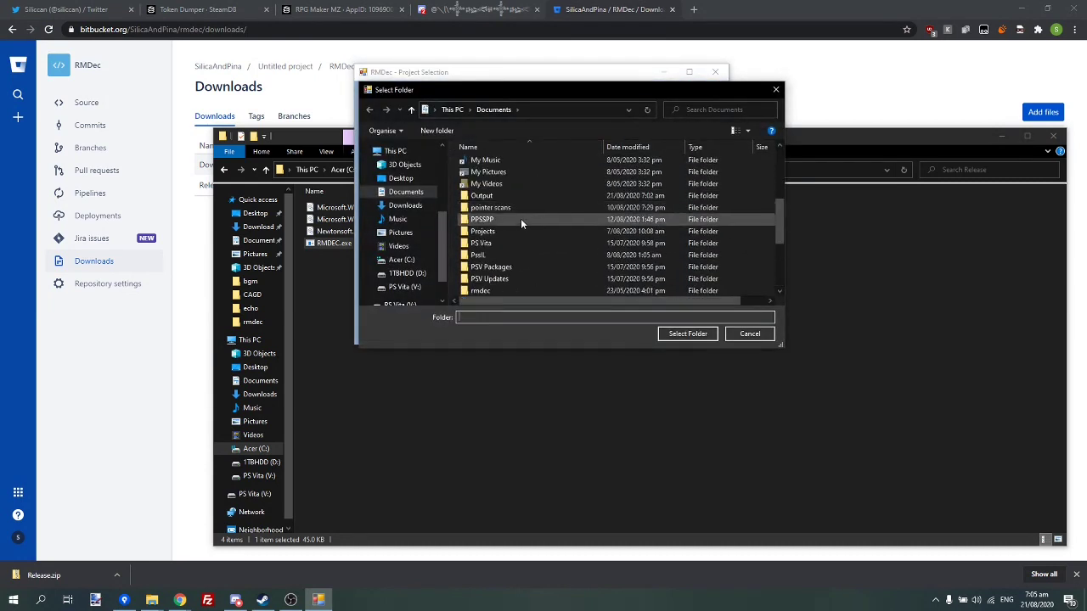
double_click(501, 197)
left_click(492, 190)
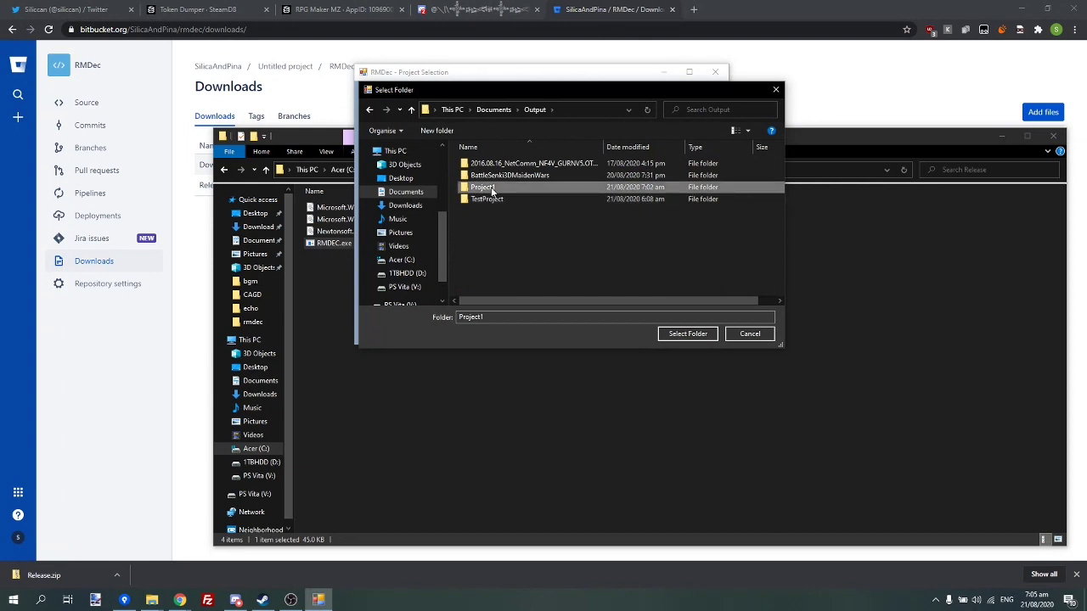
double_click(493, 190)
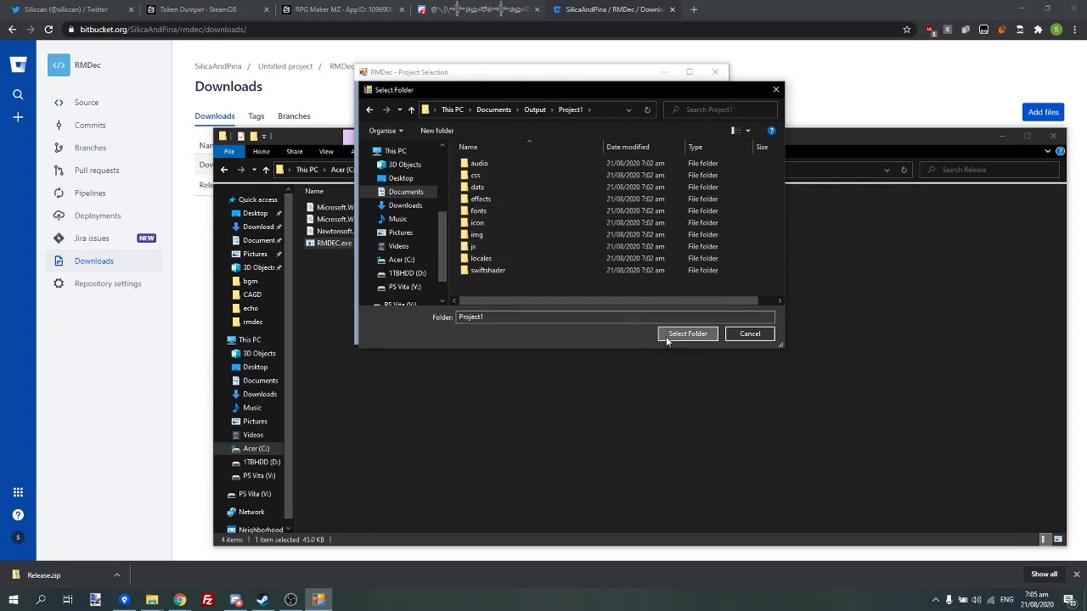
left_click(686, 334)
left_click(392, 107)
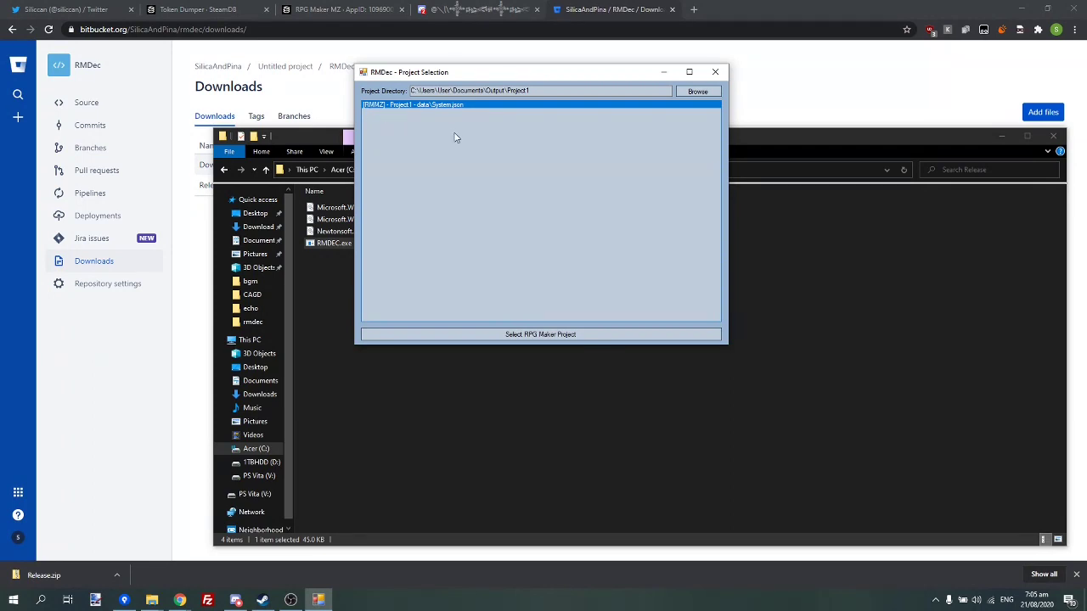
Load Project1's file lists, reposition the window, and select all files in both lists.
left_click(507, 338)
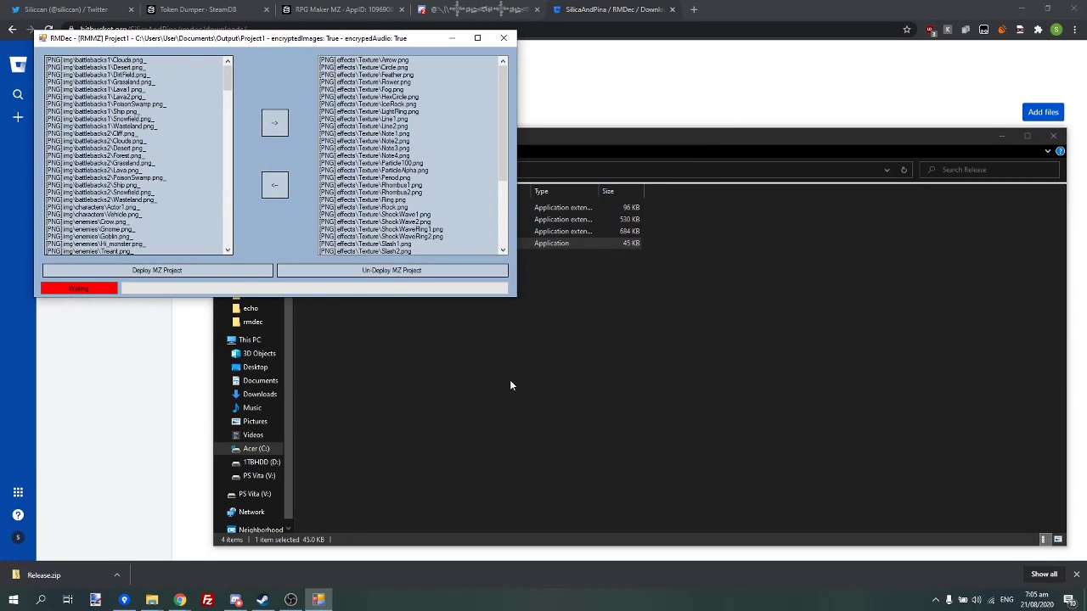
left_click_drag(171, 43, 414, 106)
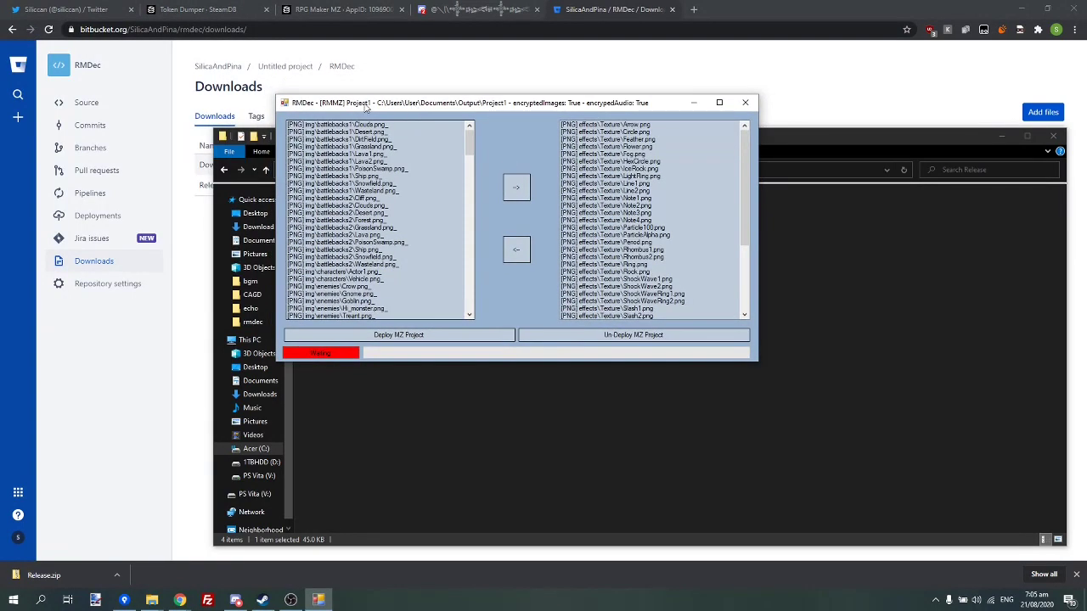
left_click_drag(749, 184, 753, 220)
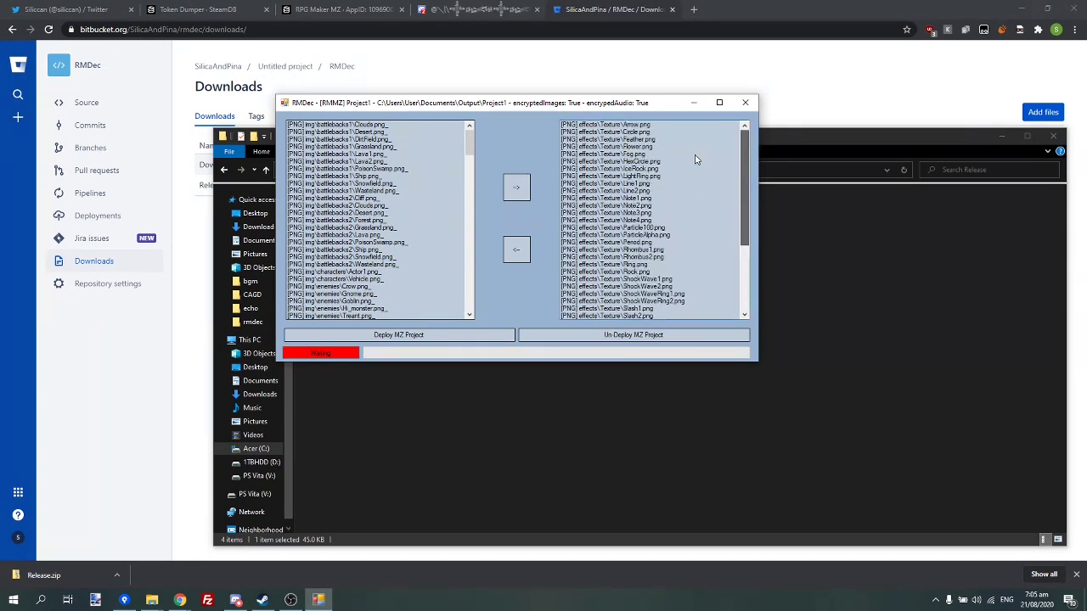
mouse_move(643, 134)
left_mouse_down()
mouse_move(645, 378)
mouse_move(679, 103)
left_mouse_up()
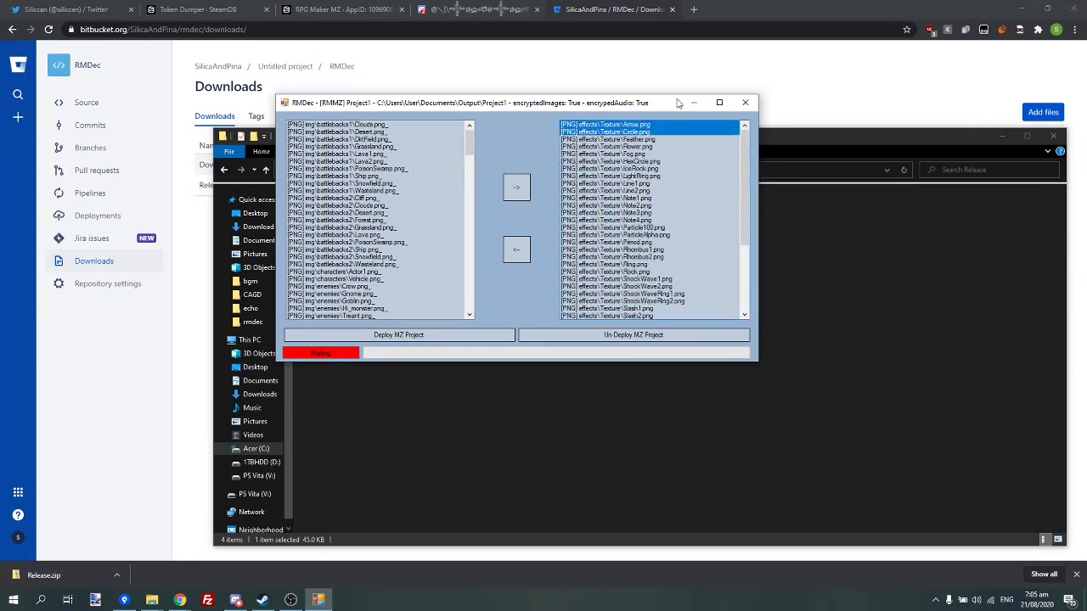
left_click_drag(658, 156, 685, 393)
mouse_move(424, 215)
left_mouse_down()
mouse_move(450, 490)
mouse_move(411, 242)
mouse_move(443, 420)
mouse_move(420, 183)
left_mouse_up()
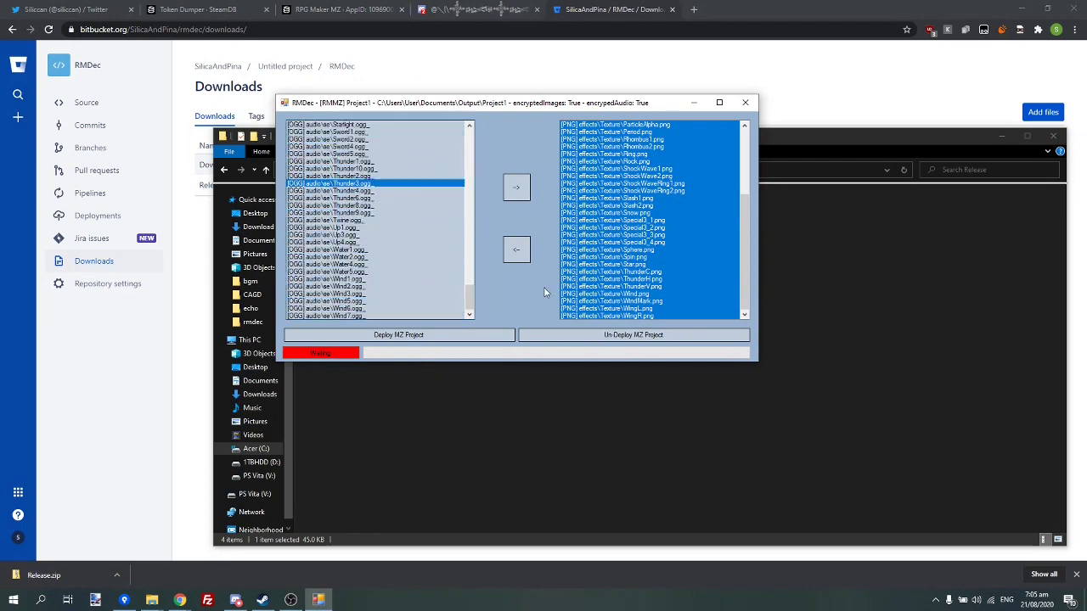
Inspect individual files: Special3_3.png, Up3.ogg, Water1.ogg, WingL/WingR.png, Water4.ogg and Water2.ogg.
left_click(616, 235)
left_click(373, 235)
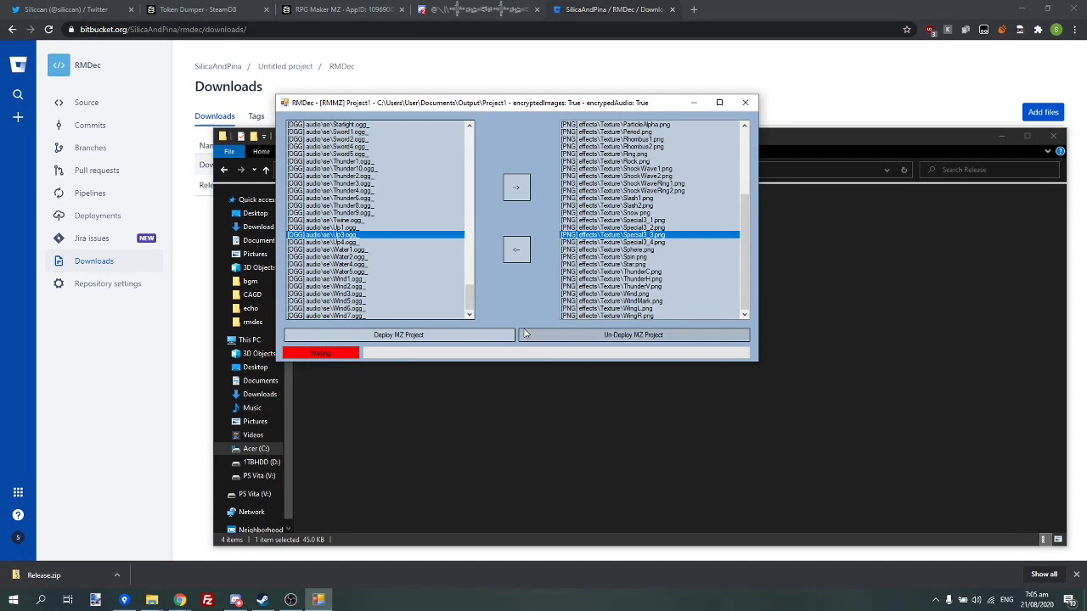
mouse_move(365, 213)
left_mouse_down()
mouse_move(382, 353)
mouse_move(380, 344)
left_mouse_up()
mouse_move(381, 344)
left_mouse_down()
mouse_move(302, 6)
mouse_move(365, 288)
mouse_move(353, 314)
mouse_move(336, 216)
left_mouse_up()
left_click(344, 252)
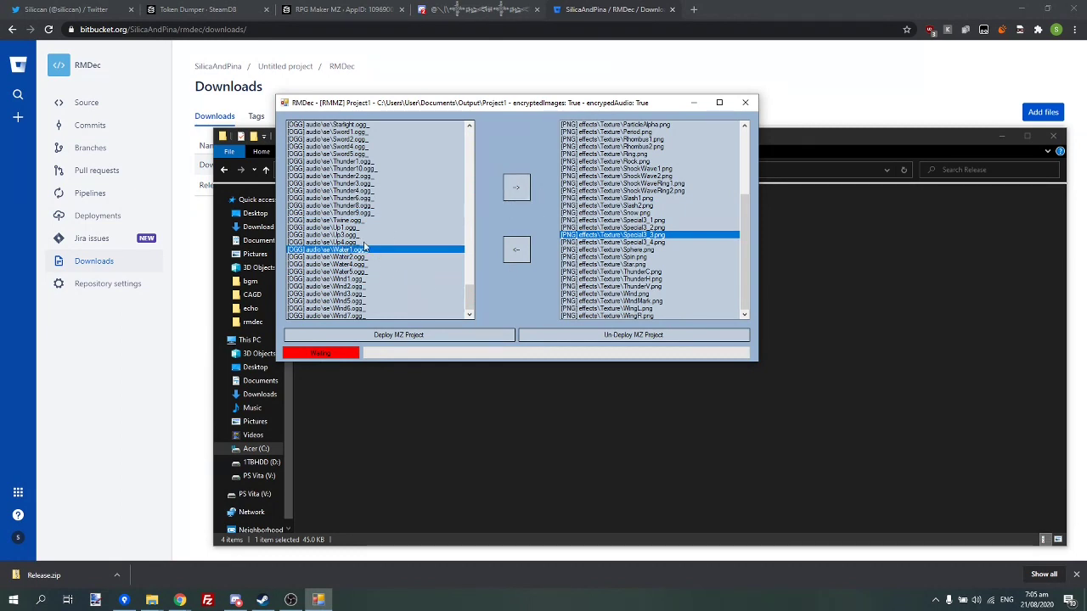
left_click(591, 309)
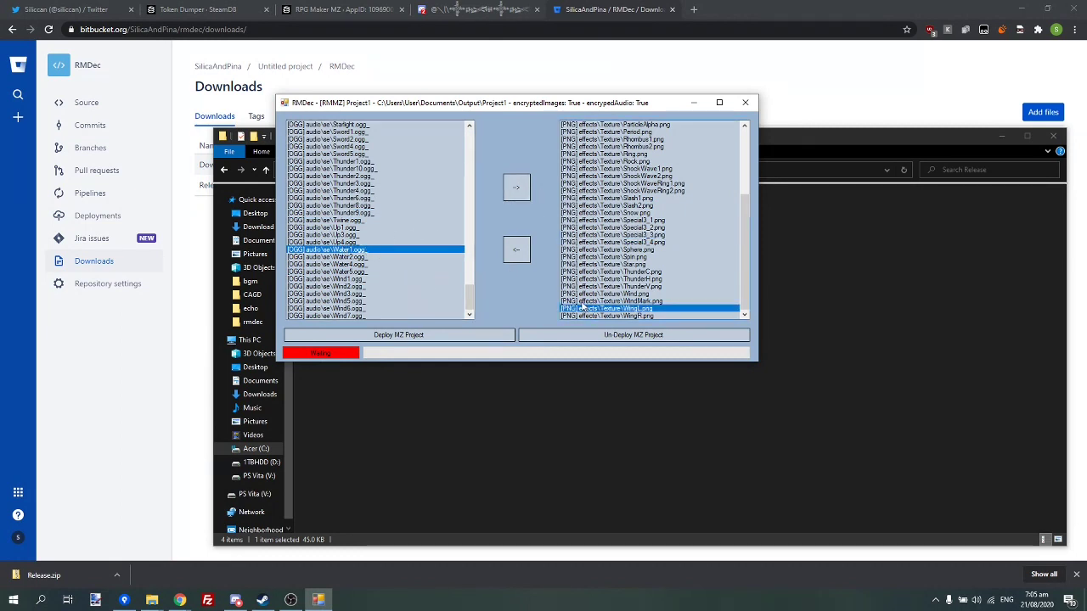
mouse_move(582, 312)
left_mouse_down()
mouse_move(594, 126)
mouse_move(584, 374)
left_mouse_up()
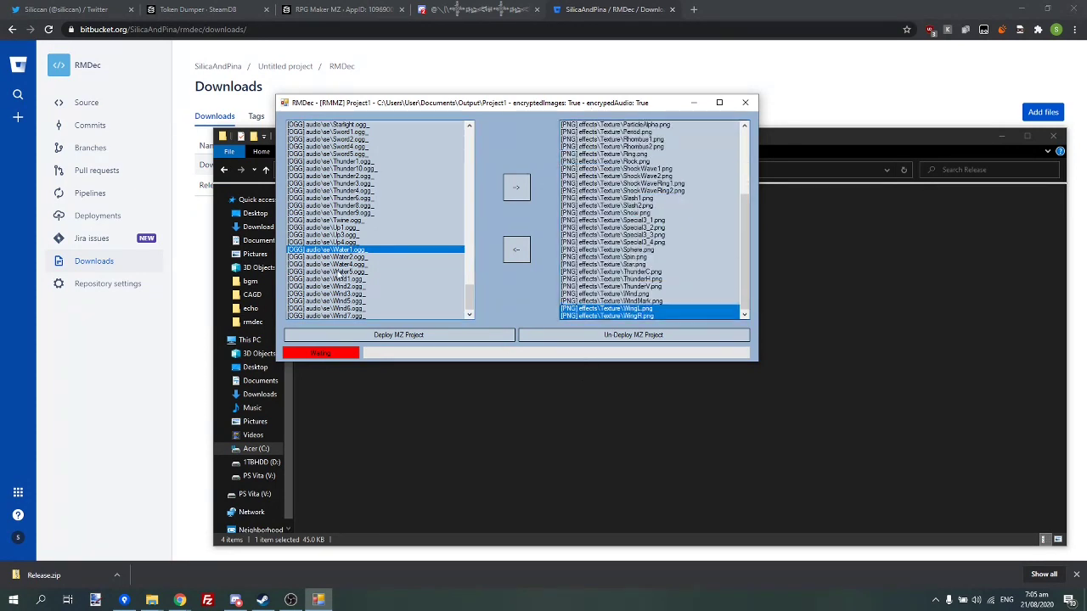
left_click(333, 266)
left_click(353, 257)
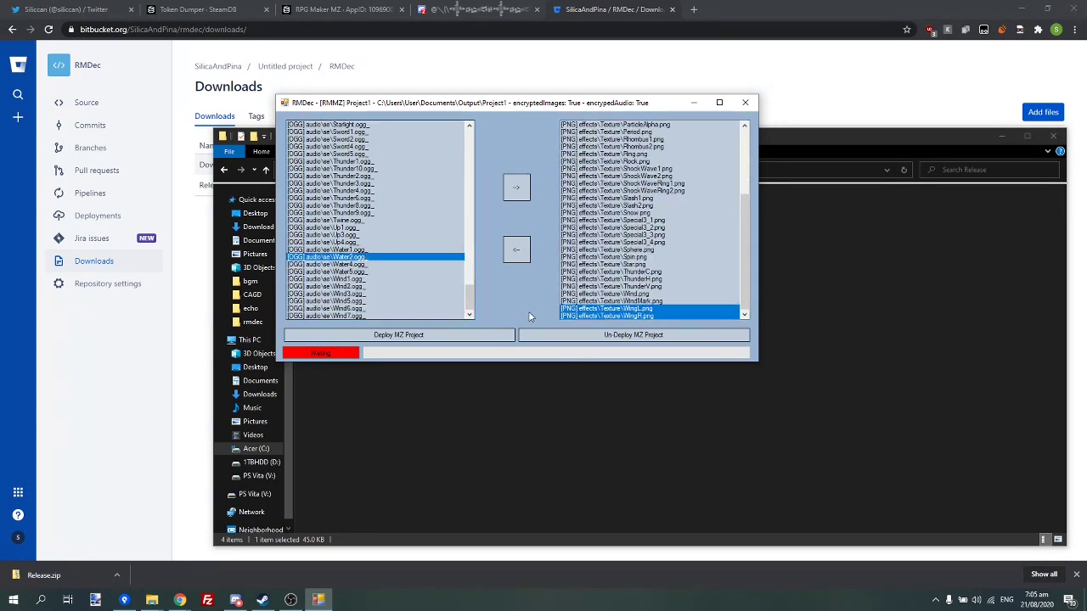
Un-deploy Project1, then open the new game.rmmzproject in RPG Maker MZ.
left_click(582, 337)
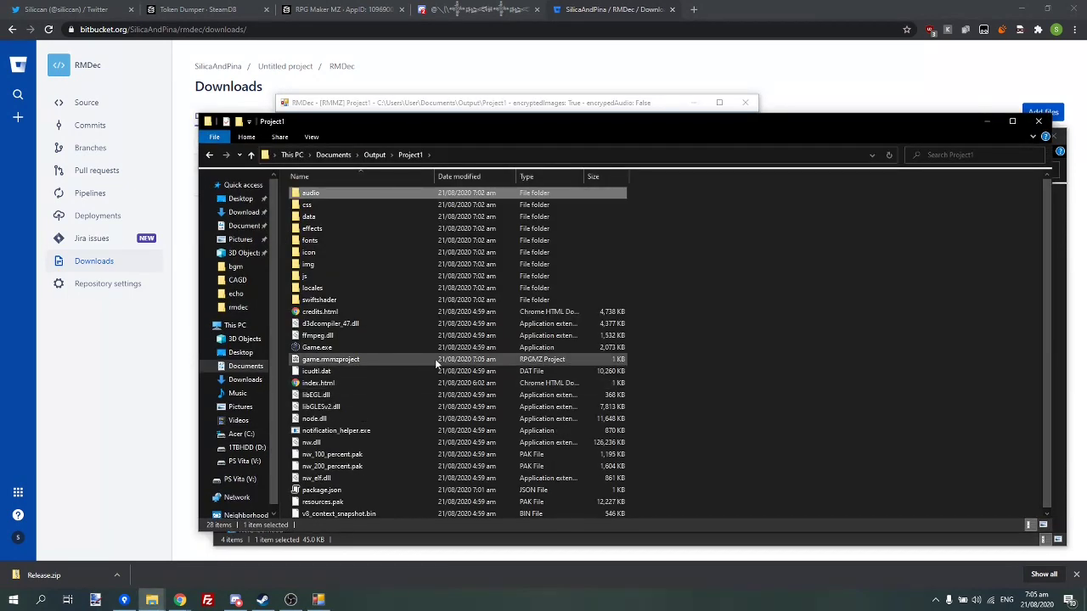
left_click(436, 361)
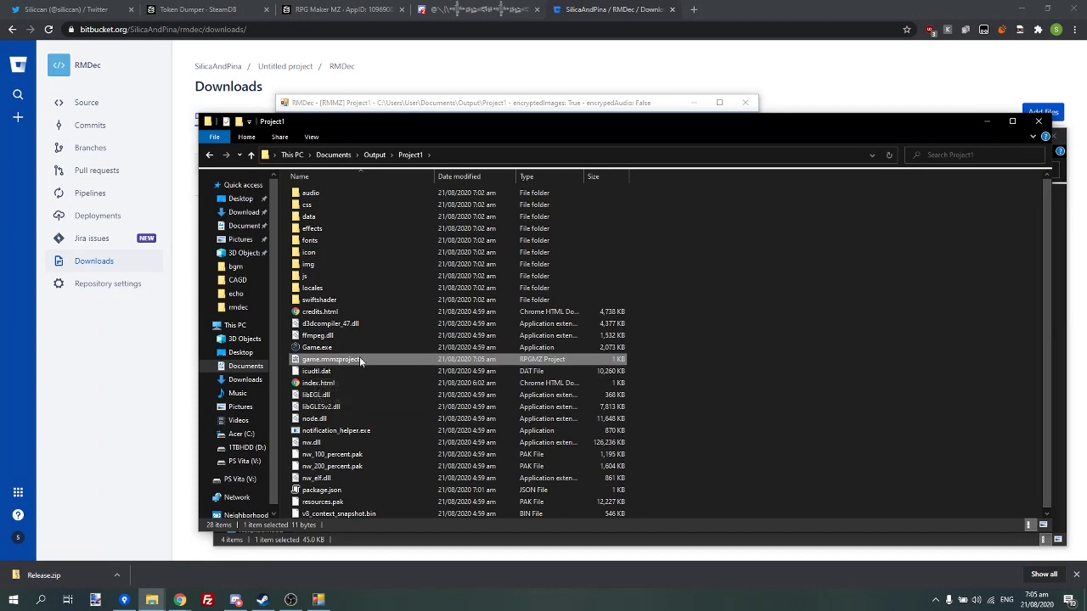
double_click(411, 358)
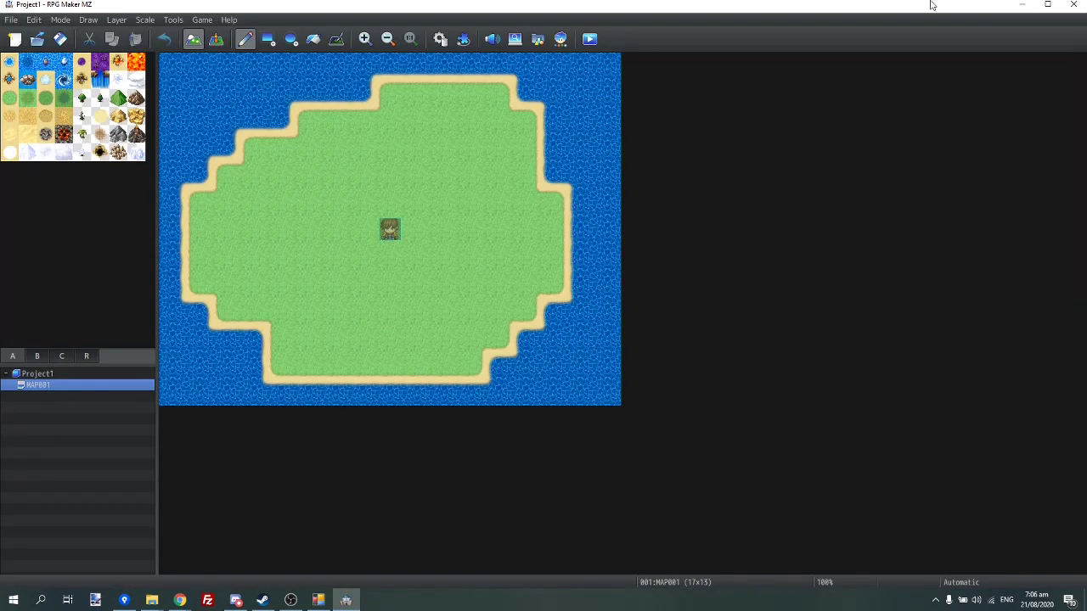
Restore the RPG Maker MZ window, close it and save Project1's changes.
mouse_move(932, 5)
left_mouse_down()
mouse_move(942, 246)
mouse_move(911, 65)
left_mouse_up()
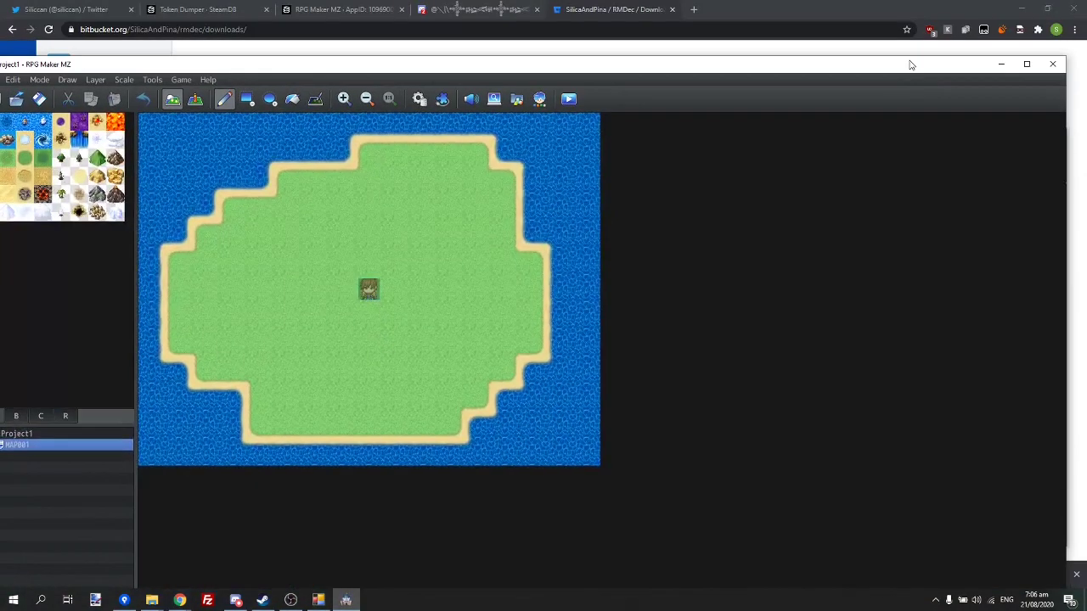
left_click(1053, 65)
left_click(523, 378)
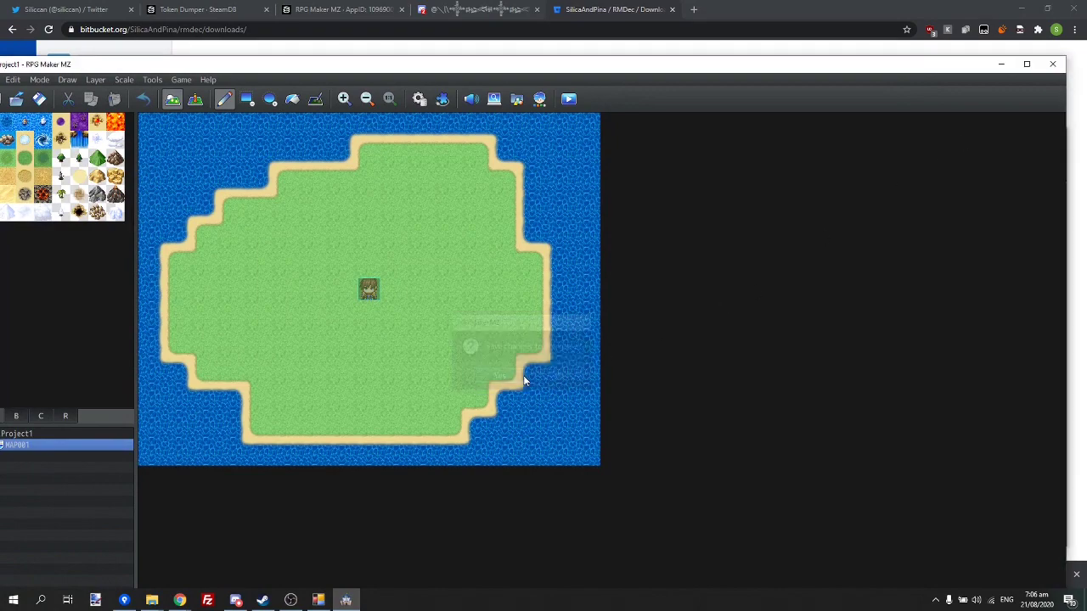
Back in RMDec, deploy Project1 again, re-encrypting its files.
key("alt+Tab")
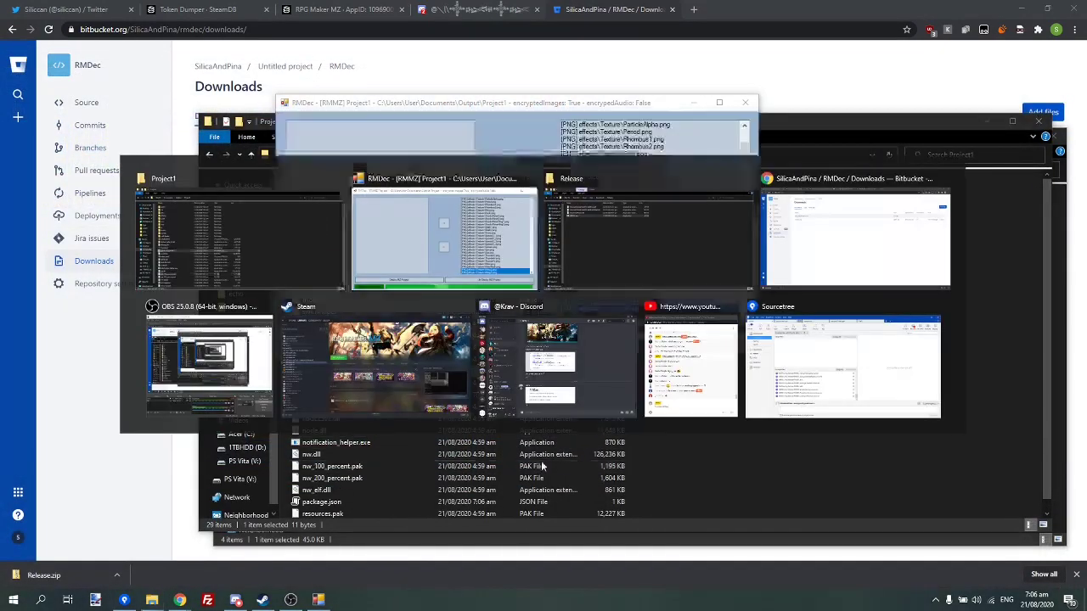
left_click(505, 340)
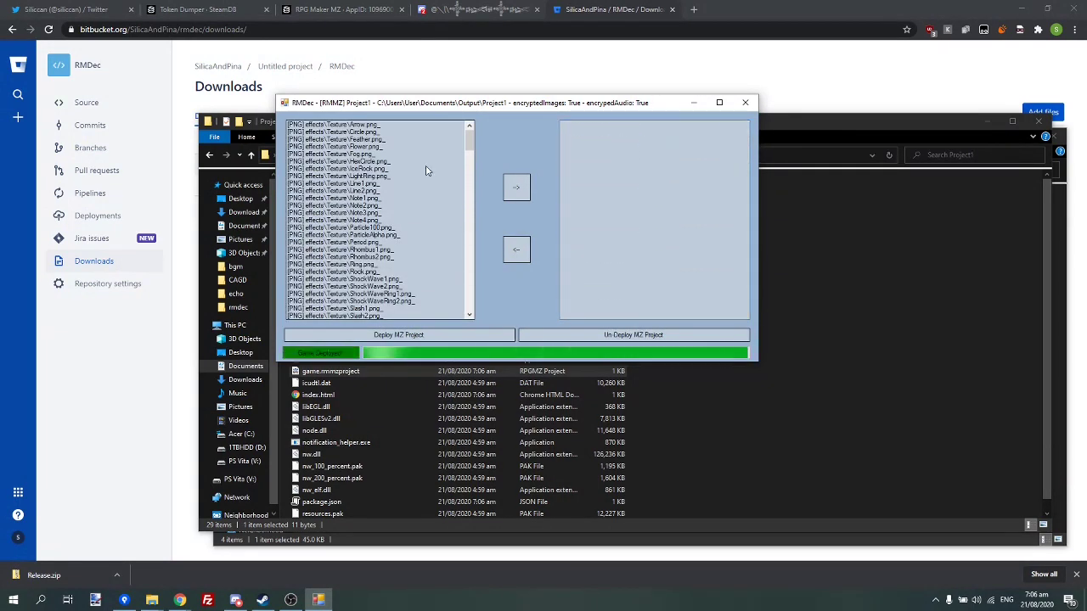
left_click(348, 125)
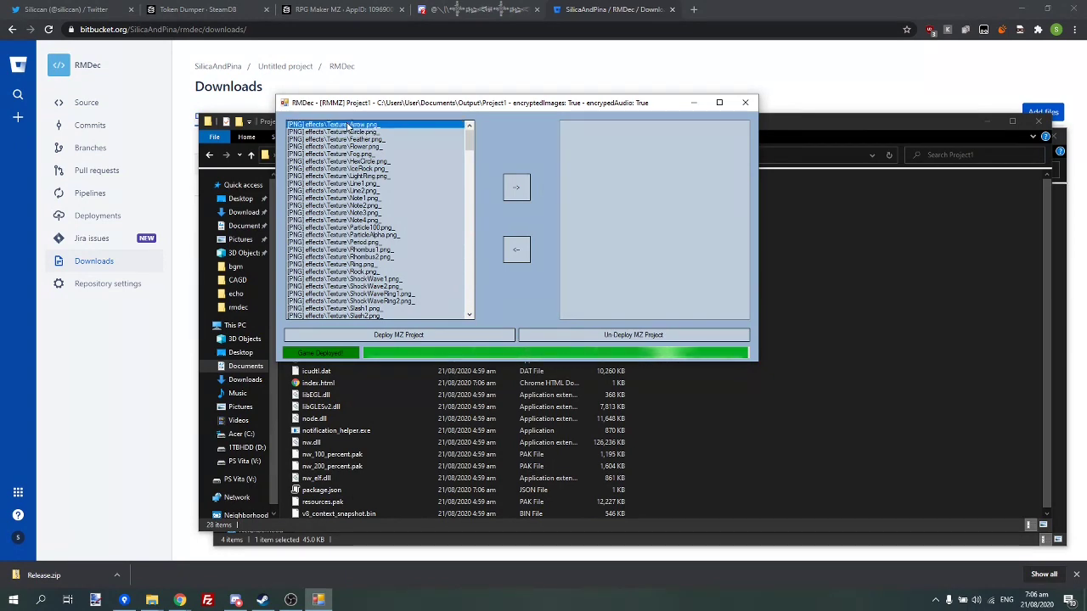
mouse_move(343, 103)
left_mouse_down()
mouse_move(669, 134)
mouse_move(378, 212)
mouse_move(379, 145)
left_mouse_up()
Review the file list, then un-deploy Project1 once more to decrypt its files.
scroll(386, 183, "down", 1)
scroll(386, 183, "down", 20)
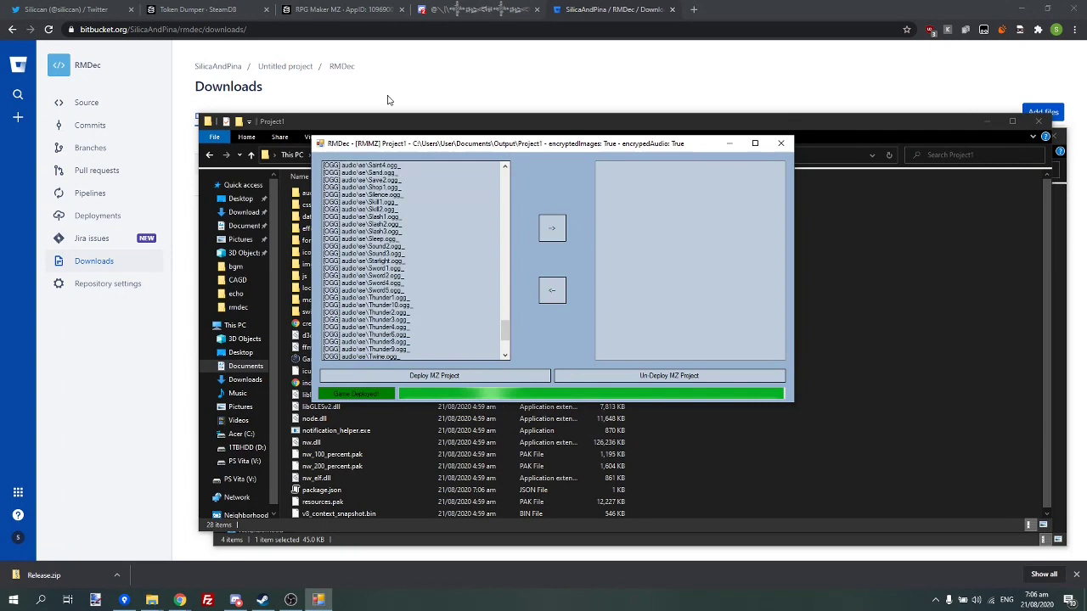
scroll(385, 348, "up", 20)
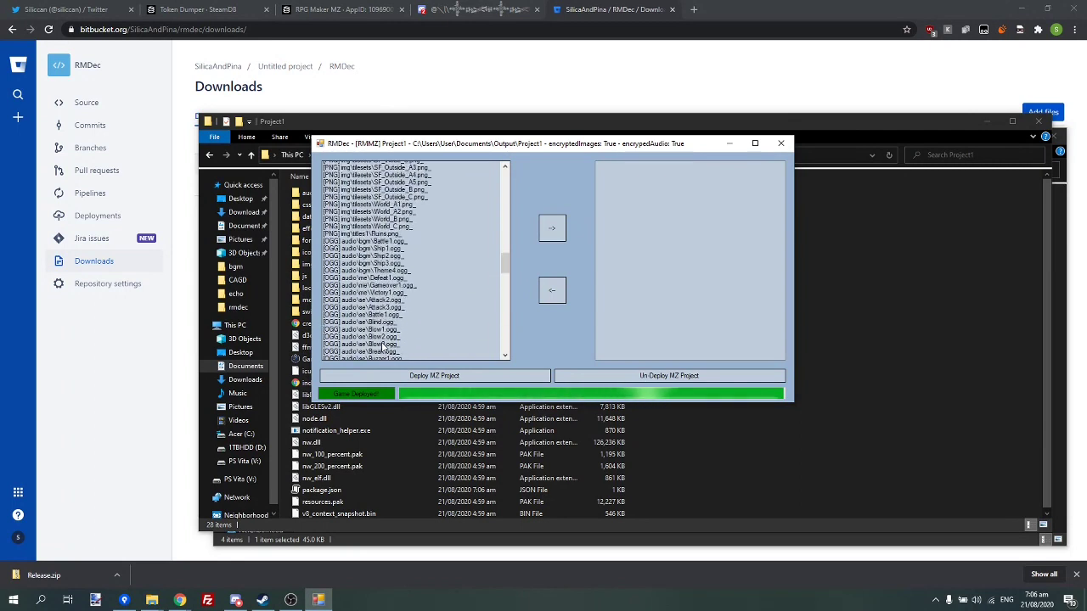
scroll(384, 348, "up", 5)
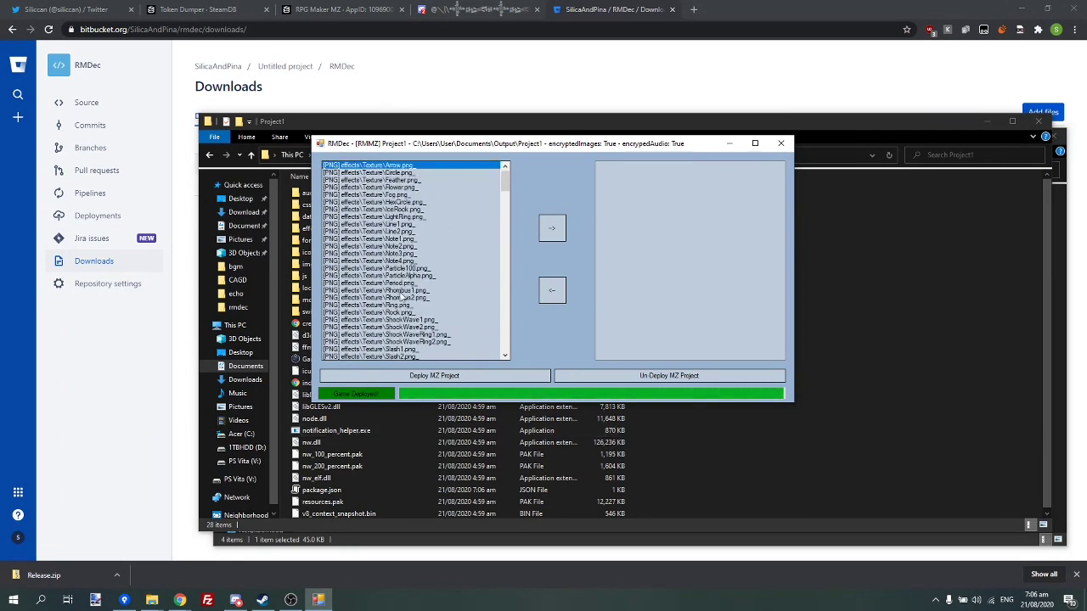
left_click(548, 299)
left_click(647, 377)
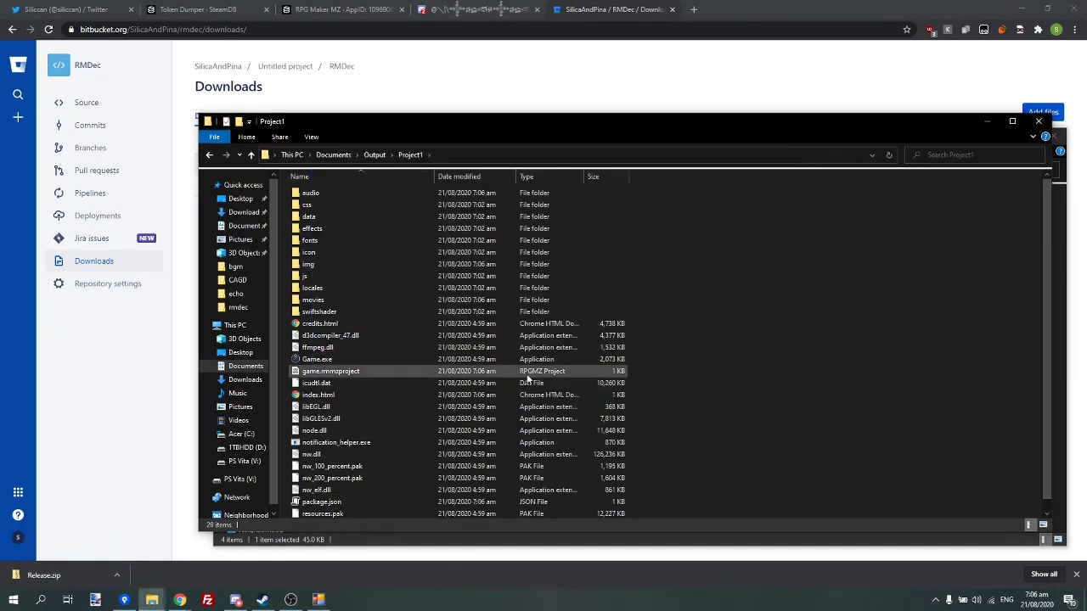
left_click(528, 378)
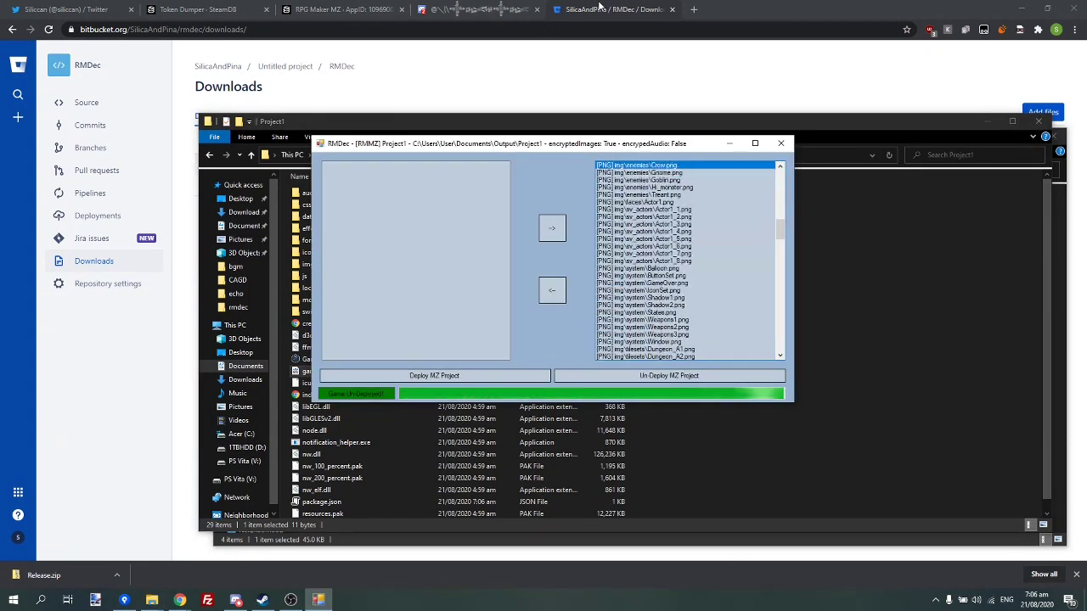
left_click(648, 187)
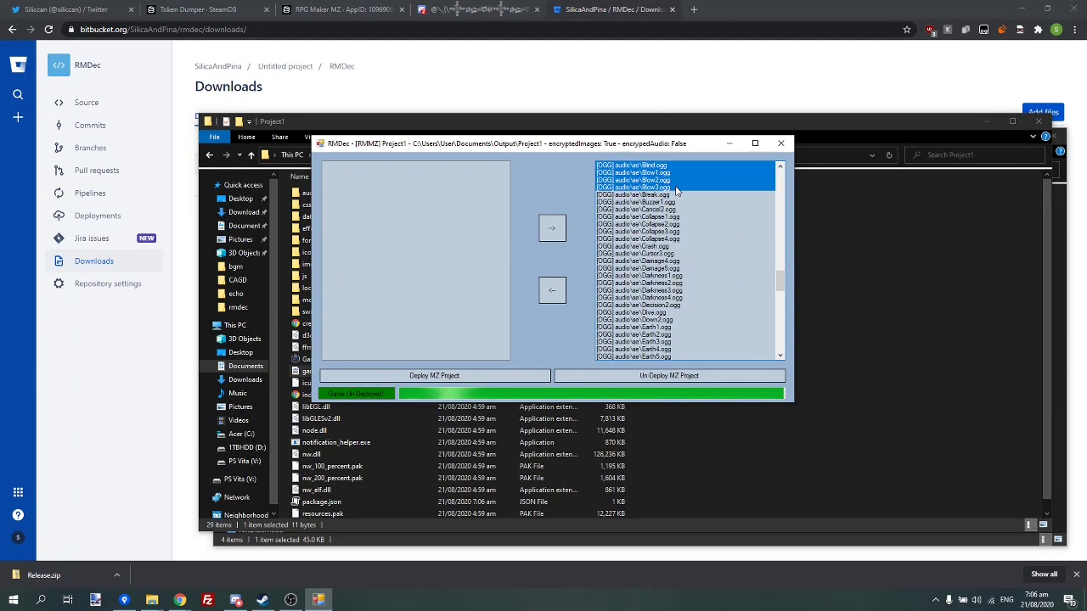